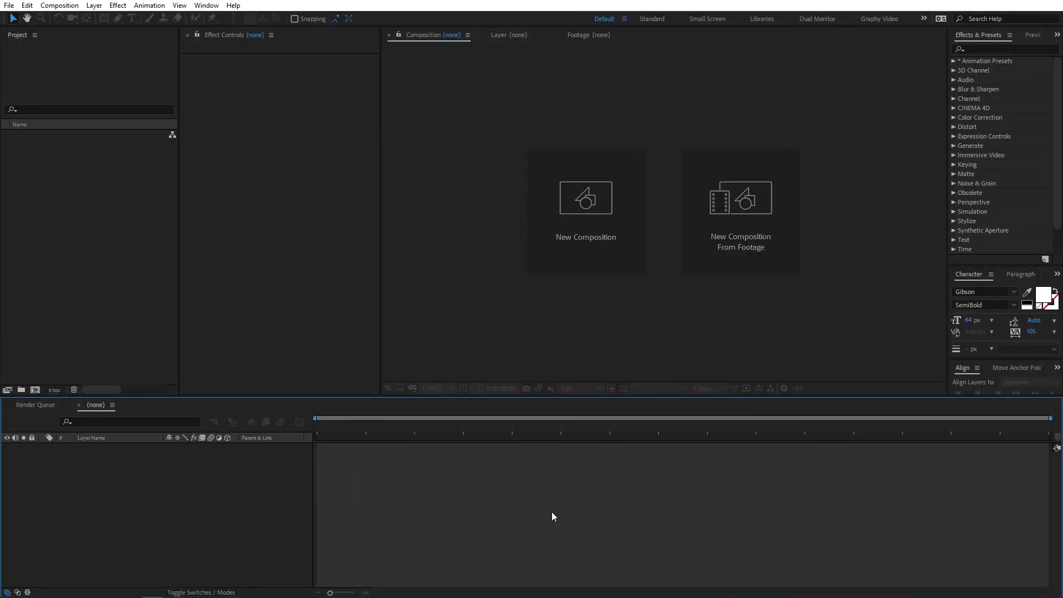
- Create a new 1920×1080, 30 fps, 10-second composition and name it 'Main'
click(572, 229)
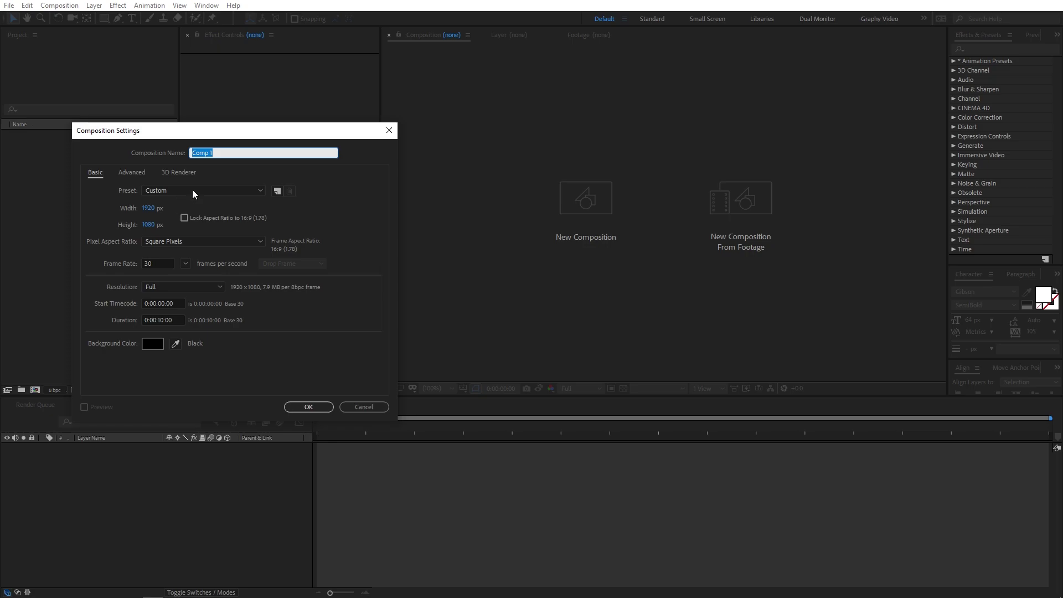
text(Main)
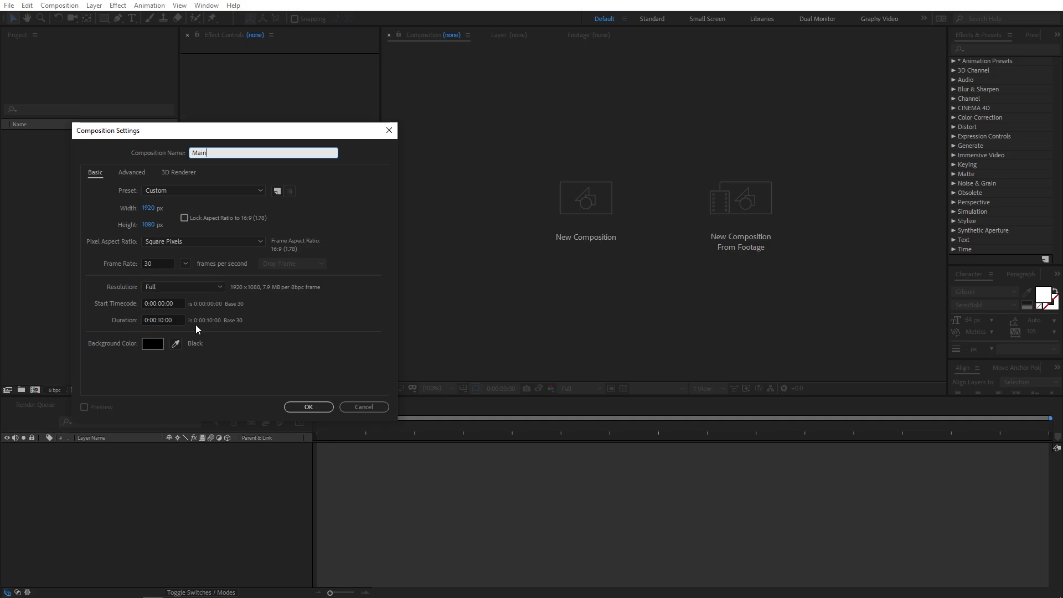
click(308, 407)
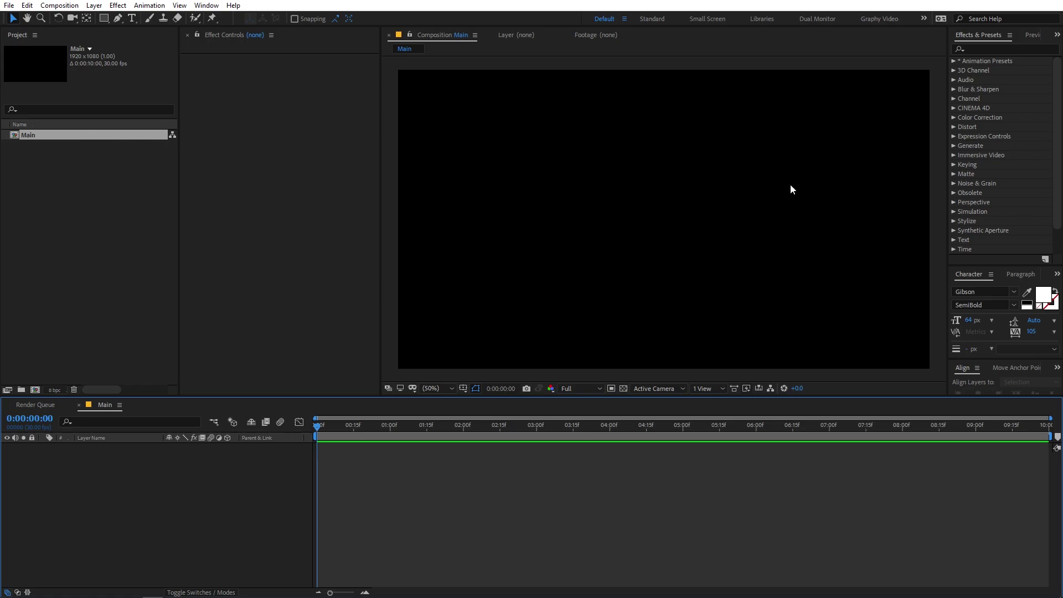
- Activate the Pen tool and set the new shape's fill to None
click(117, 18)
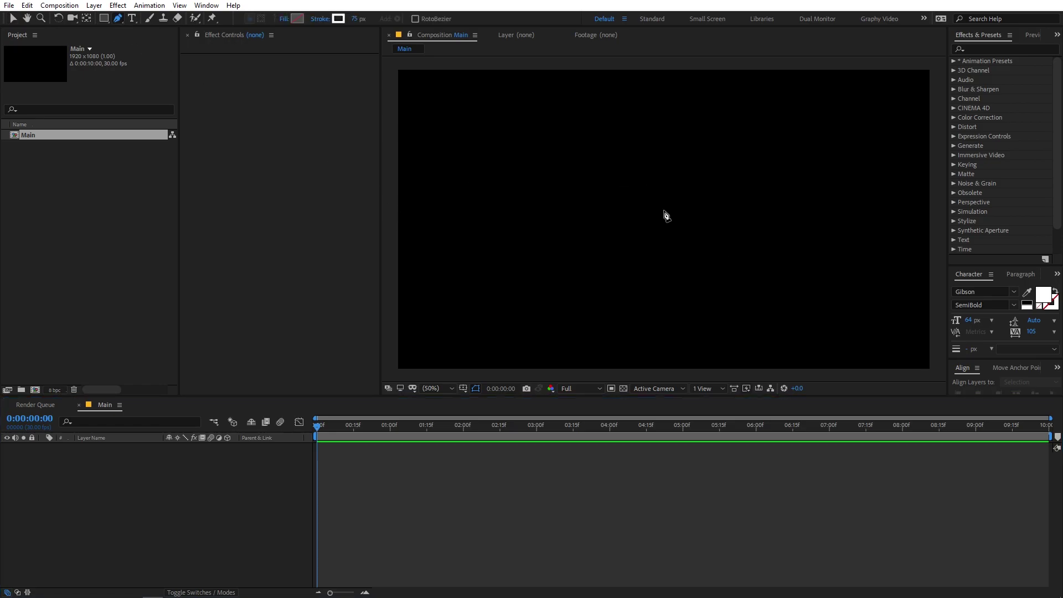
click(285, 20)
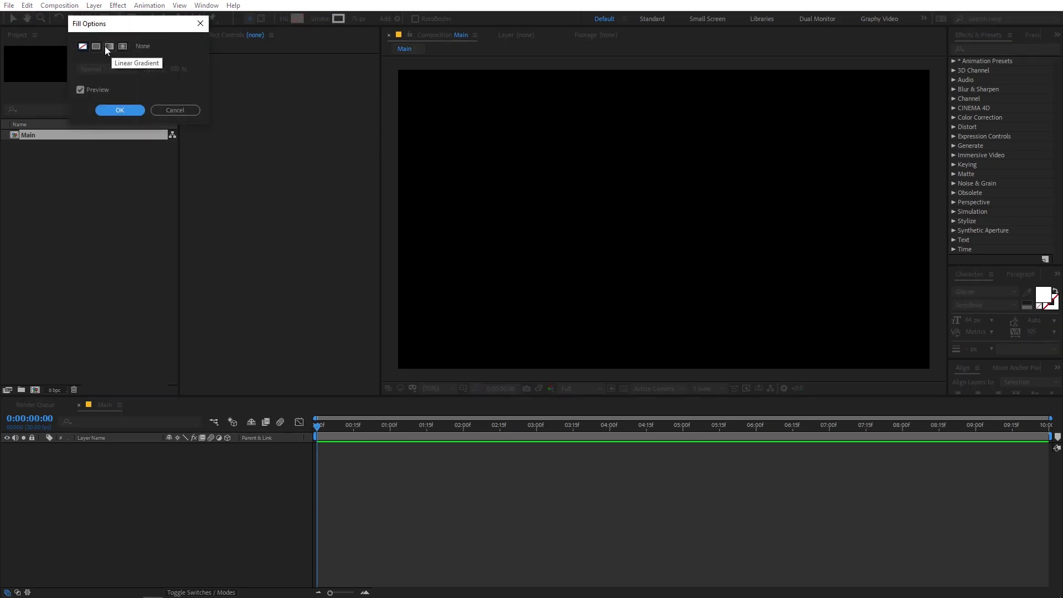
click(119, 110)
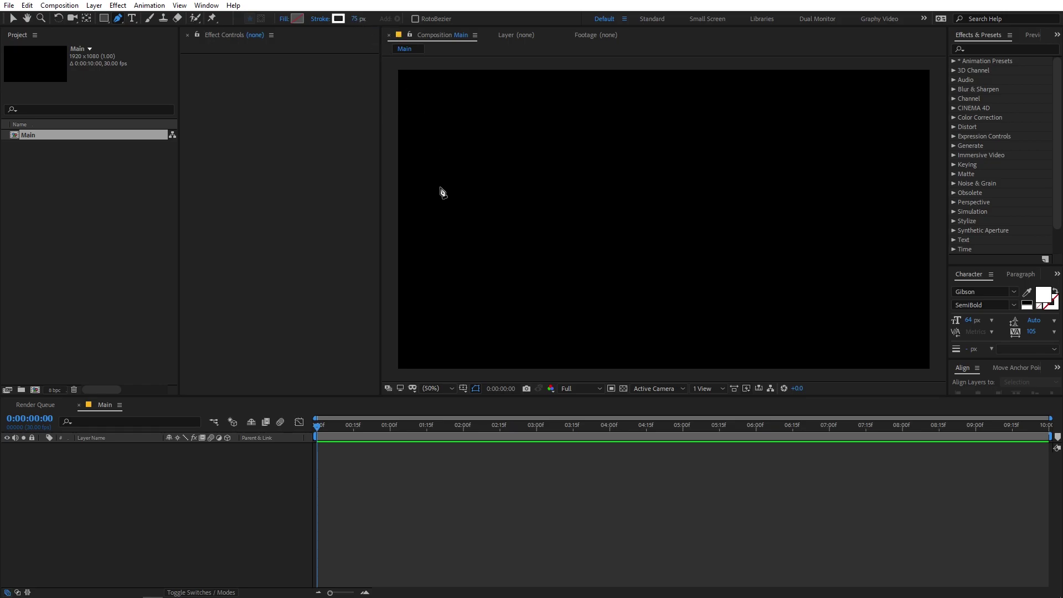
- Draw an S-shaped Bezier path from left to upper right, then deselect the shape layer
click(415, 231)
mouse_move(536, 136)
mouse_down()
mouse_move(624, 135)
mouse_move(637, 145)
mouse_move(640, 136)
mouse_up()
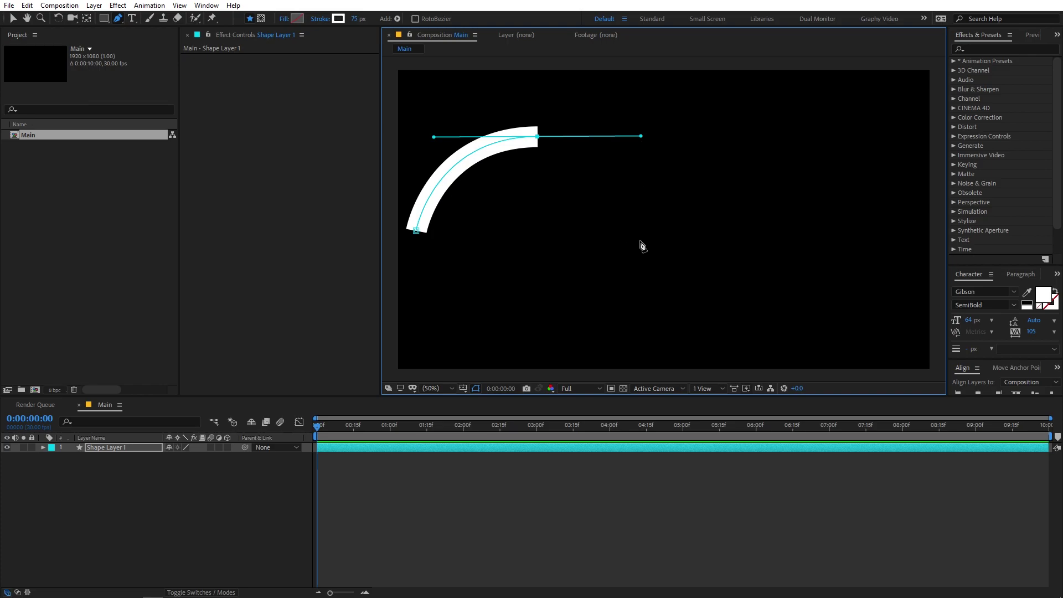
drag(640, 240, 639, 252)
drag(762, 347, 894, 332)
drag(763, 347, 764, 340)
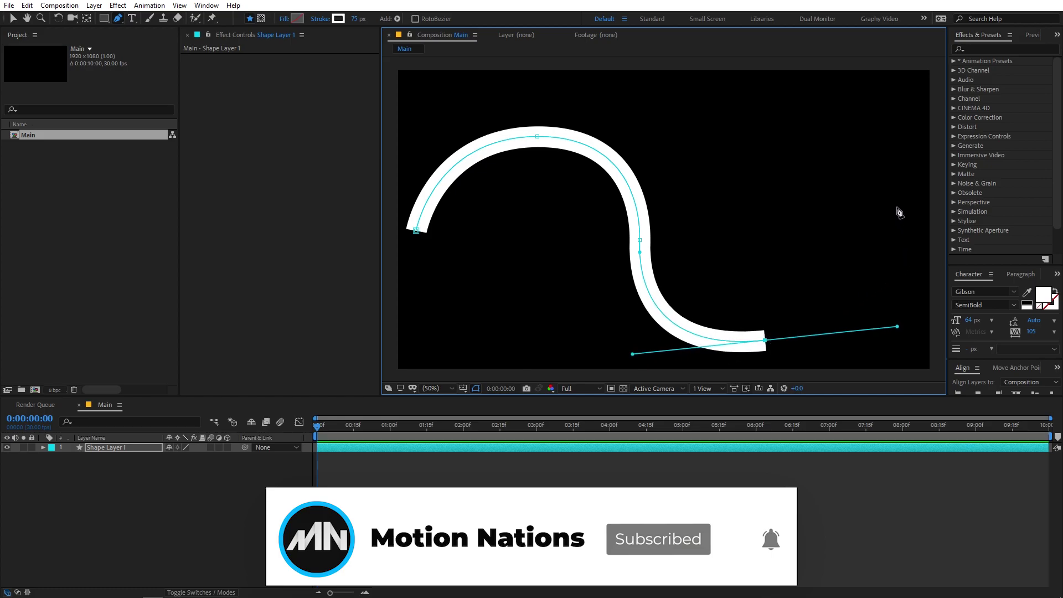
click(889, 181)
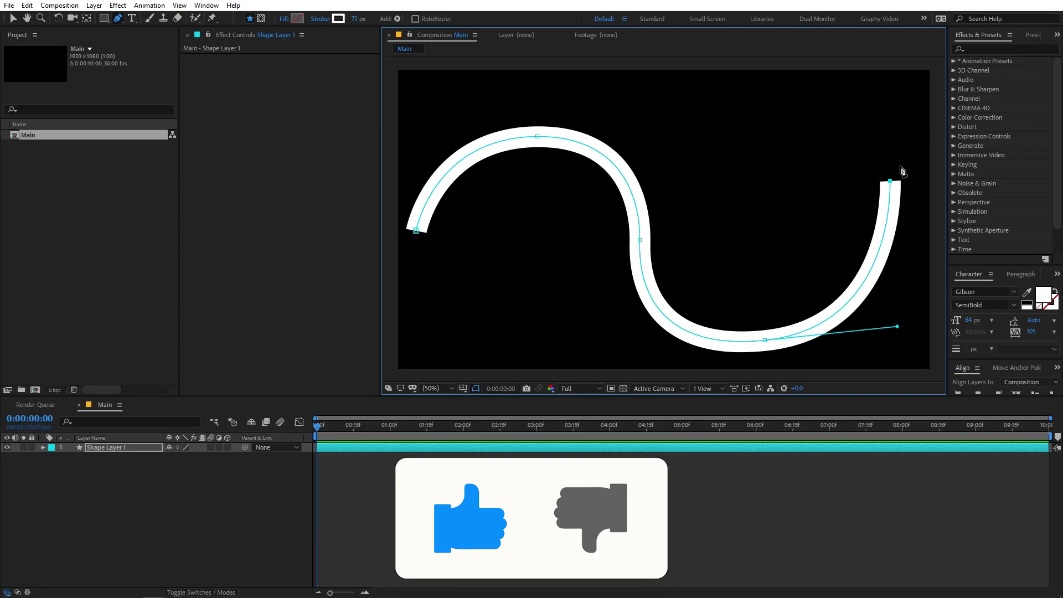
click(662, 498)
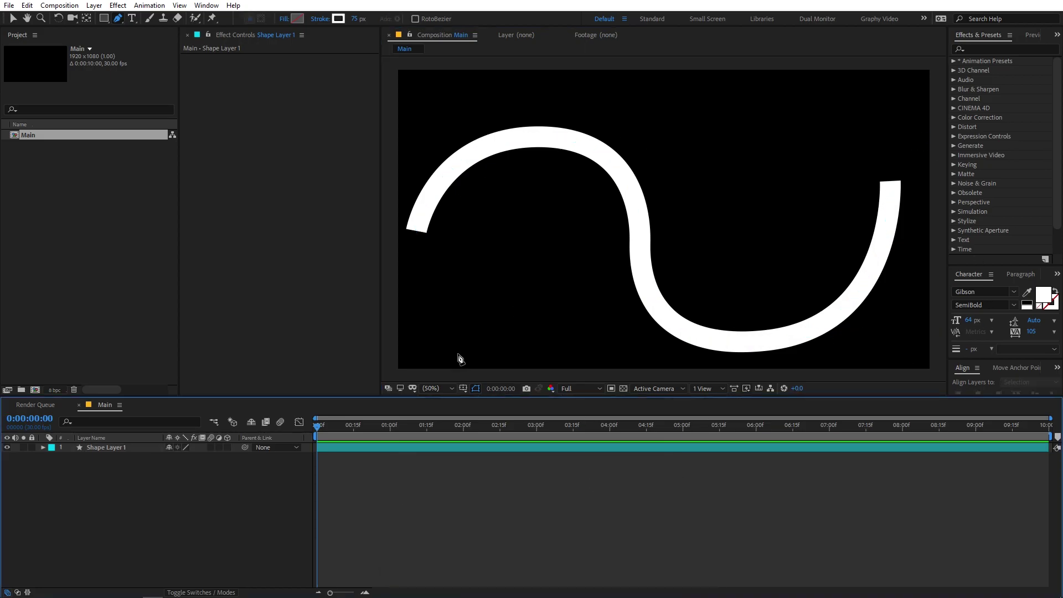
- Set Shape Layer 1's Stroke 1 Line Cap to Round Cap via a 'cap' property search
click(104, 449)
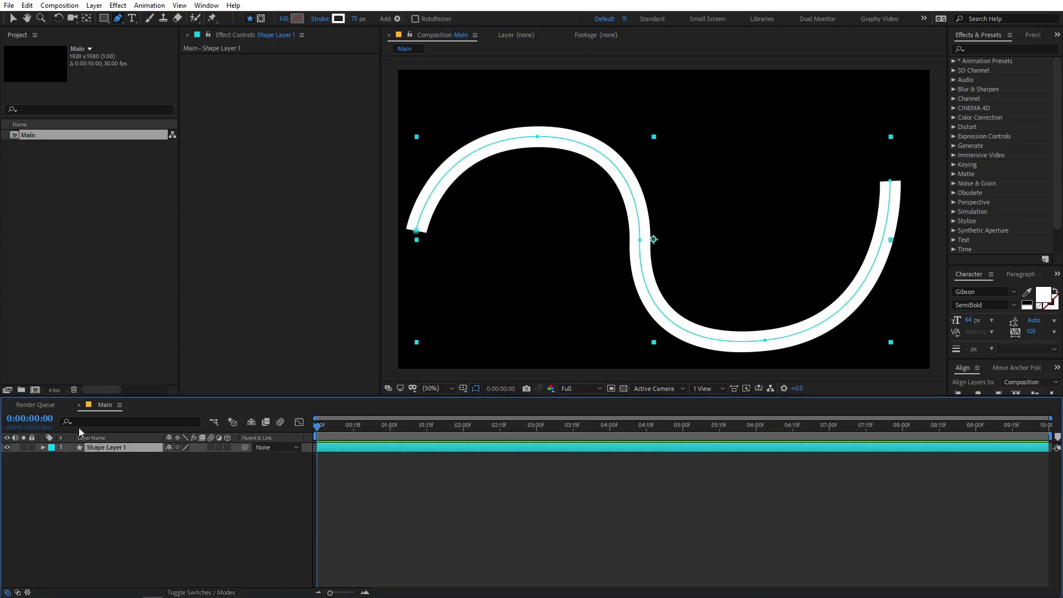
click(96, 422)
text(cap)
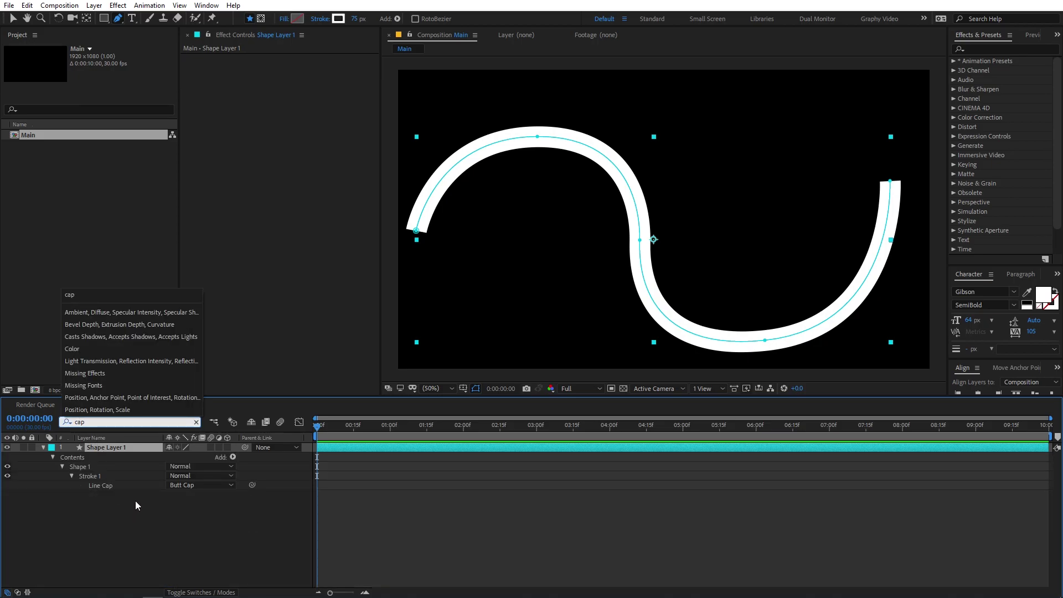
click(199, 485)
click(197, 510)
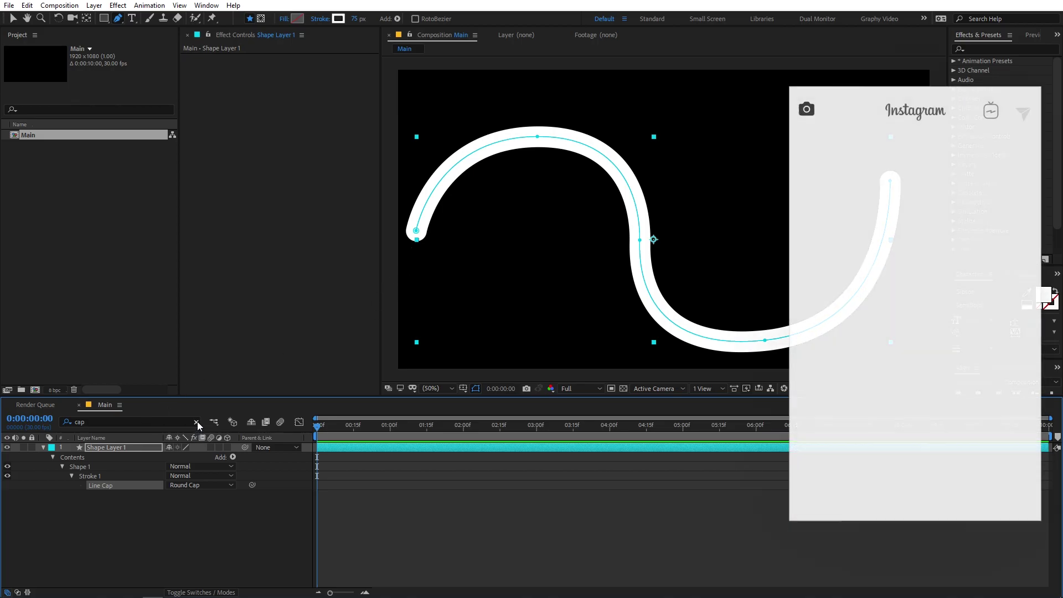
click(197, 421)
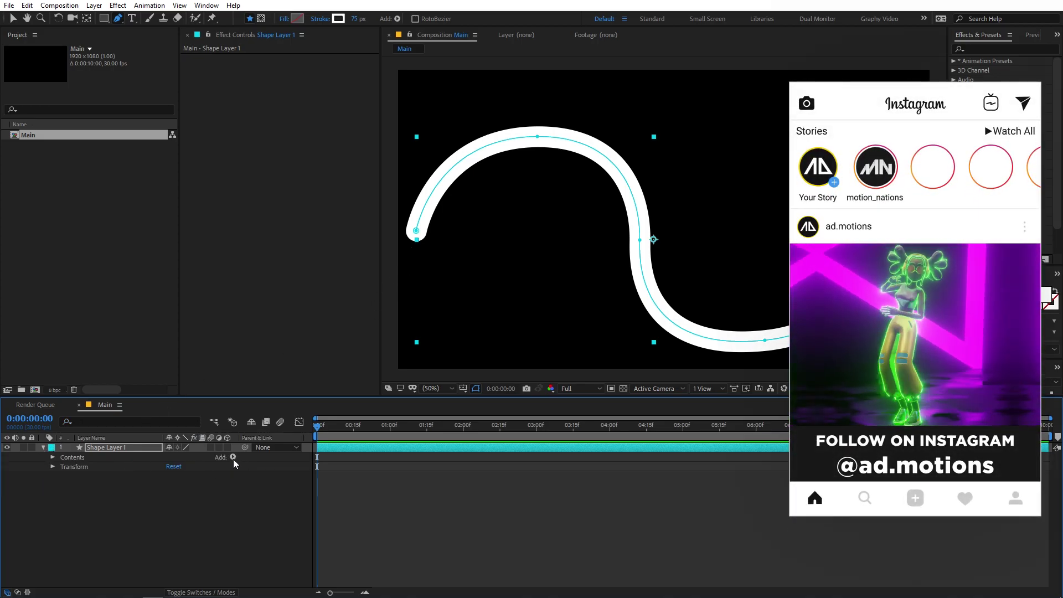
- Add Trim Paths to Shape Layer 1 and expand its properties
click(233, 457)
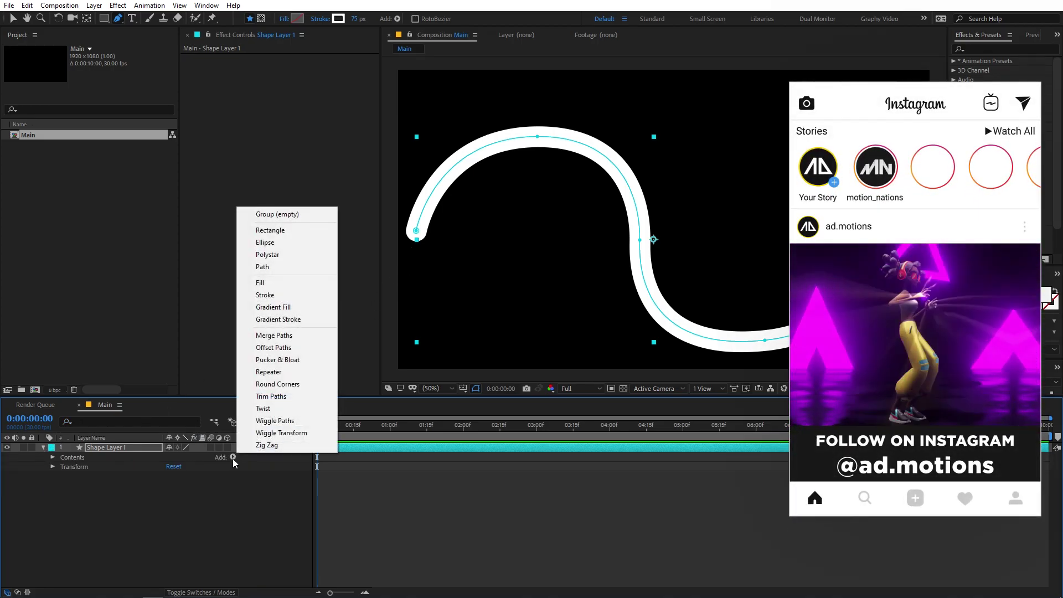
click(270, 396)
click(70, 485)
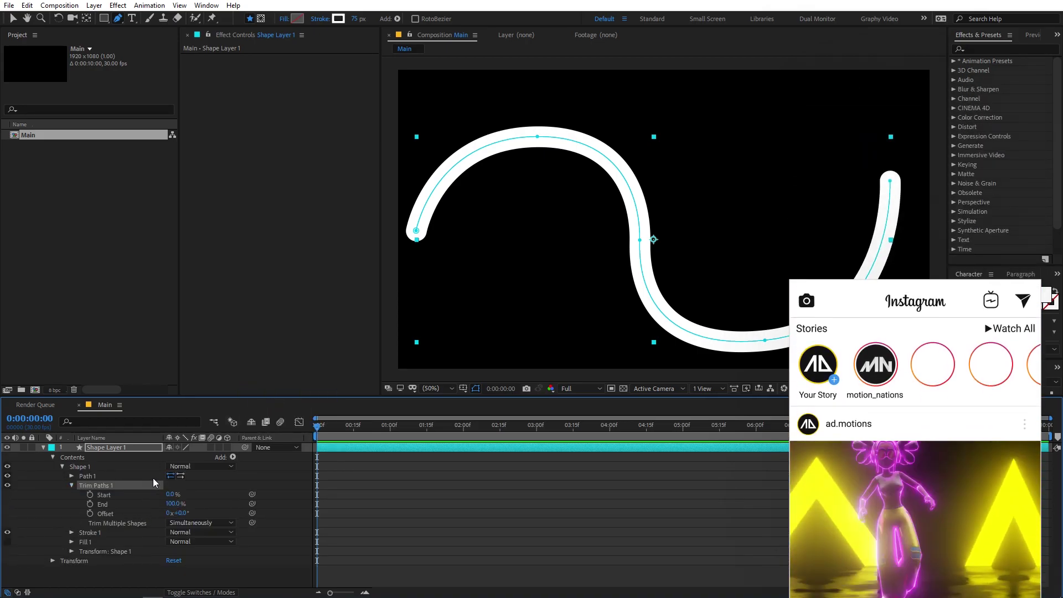
click(51, 517)
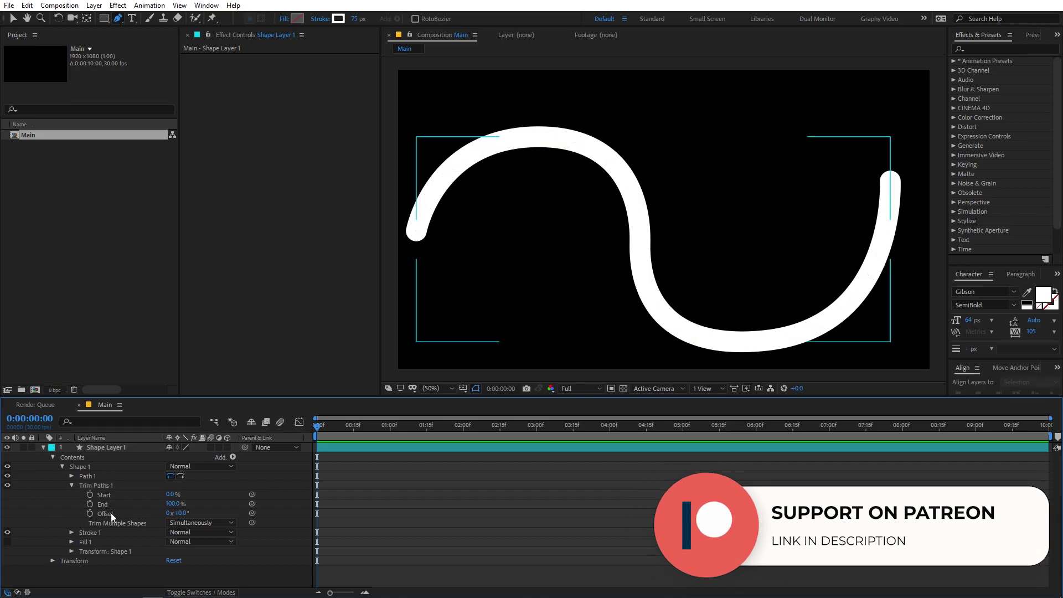
- Set Trim Paths End to 3.5% and scrub Offset to preview the dash sliding
drag(184, 510, 124, 509)
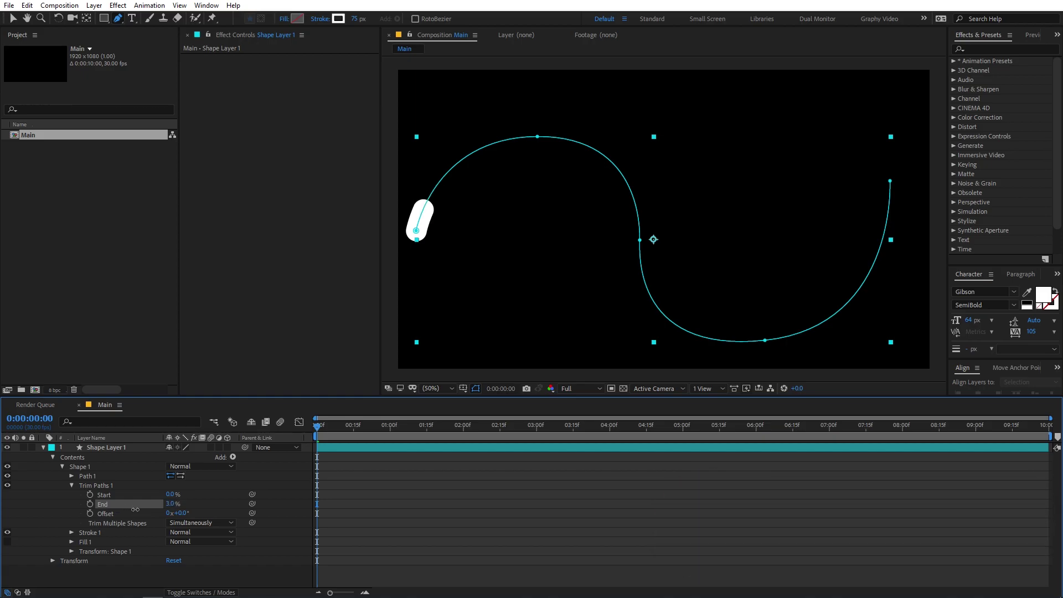
mouse_move(142, 509)
mouse_down()
mouse_move(169, 505)
mouse_move(134, 504)
mouse_up()
click(168, 504)
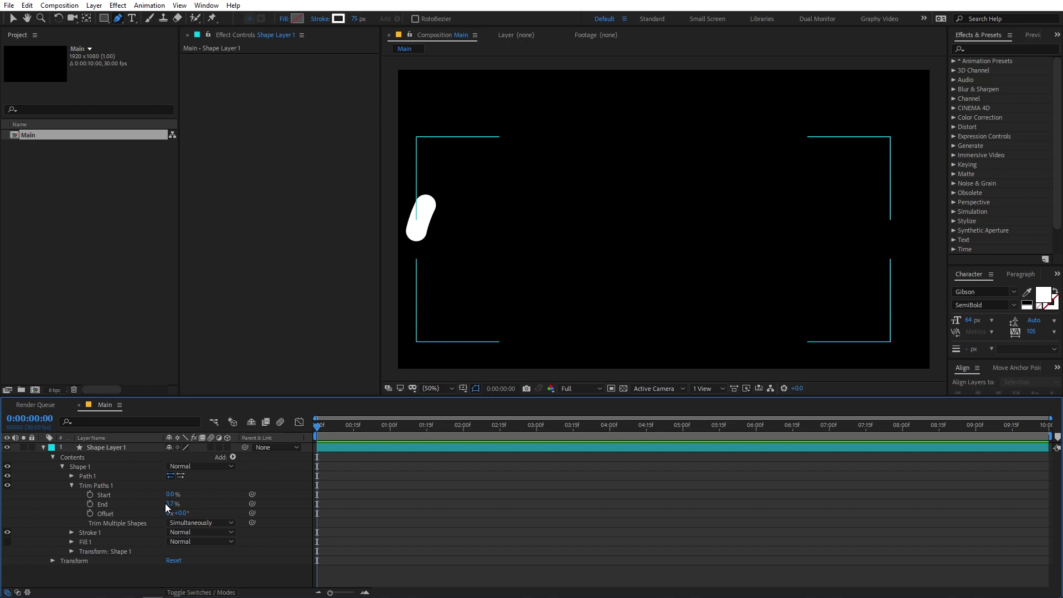
click(169, 503)
text(3.5)
key(Return)
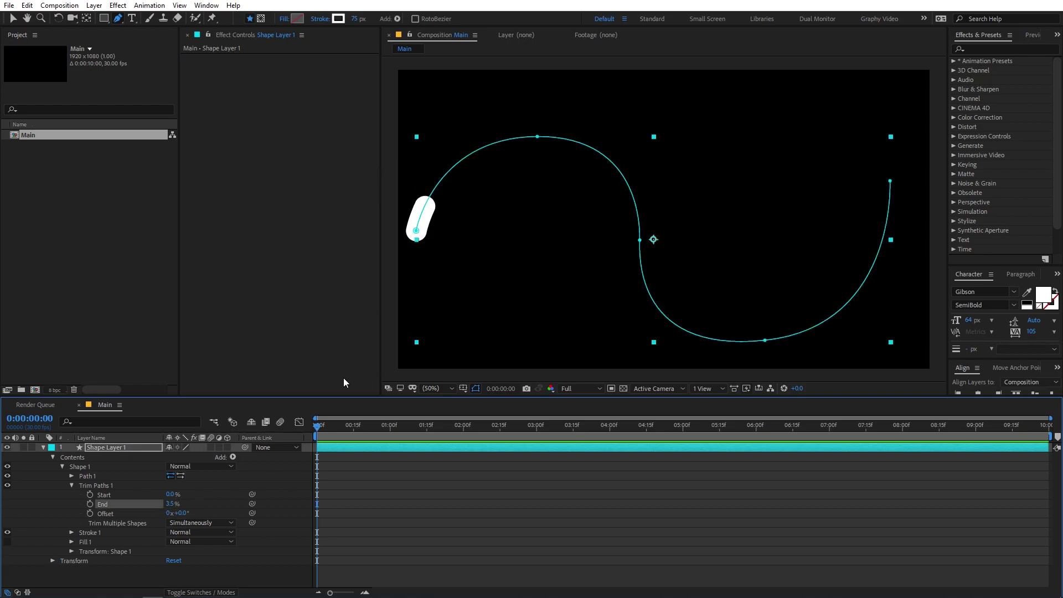
click(350, 504)
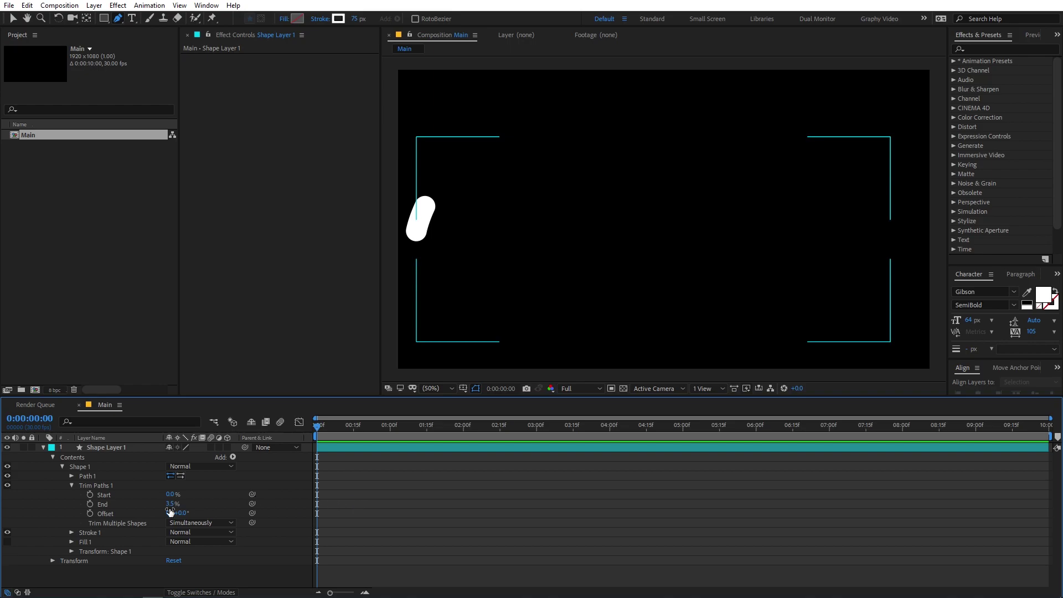
mouse_move(190, 516)
mouse_down()
mouse_move(365, 519)
mouse_move(546, 501)
mouse_up()
- Keyframe Offset from 0° at 0:00 to about 344° at 2:00
key(ctrl+z)
click(89, 514)
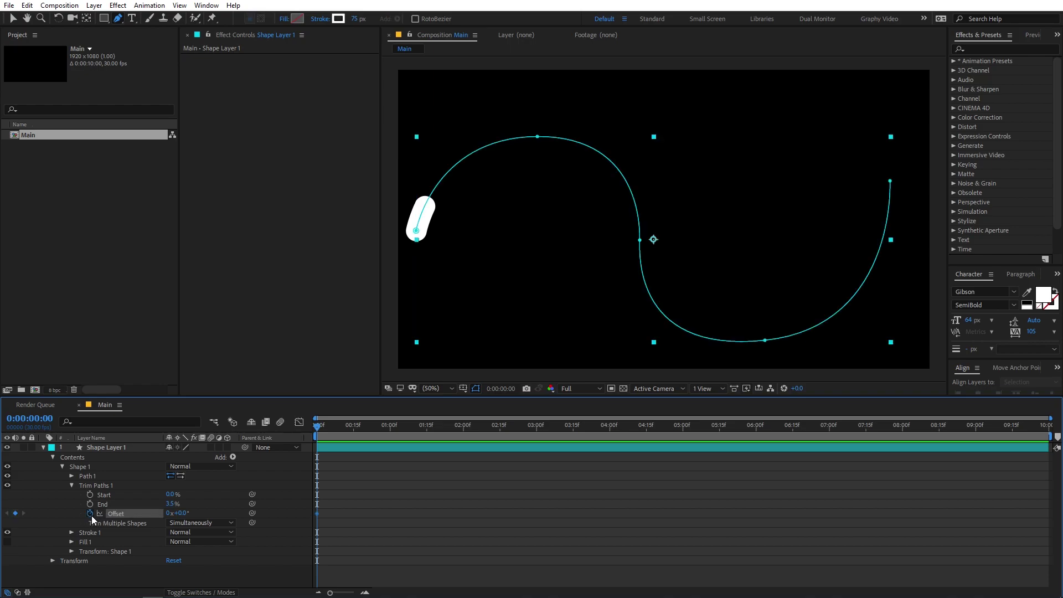
drag(331, 437, 463, 433)
drag(190, 521, 379, 518)
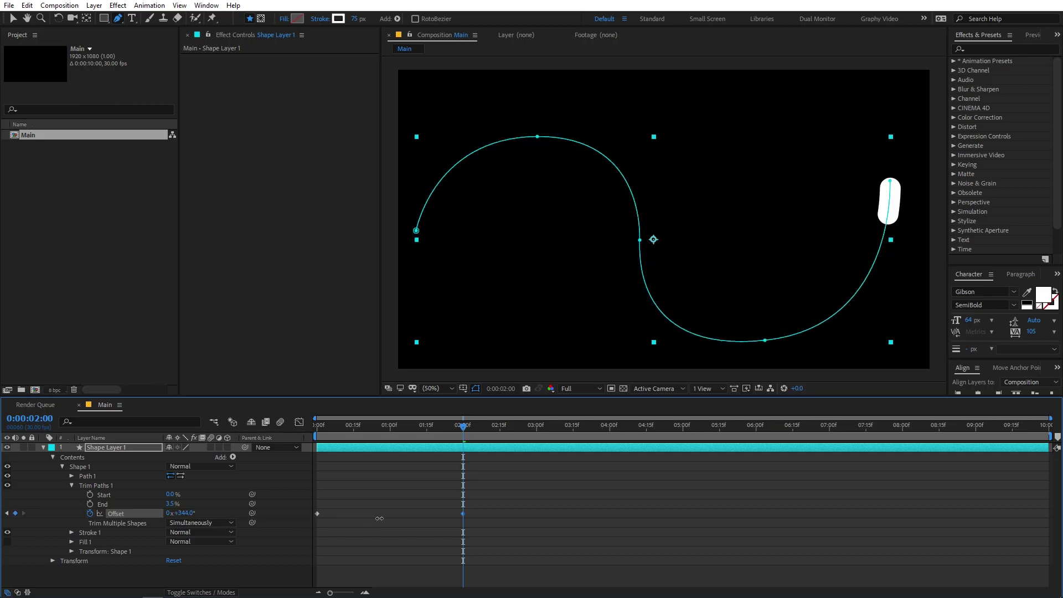
- Preview the dash's travel, then select both Offset keyframes
key(space)
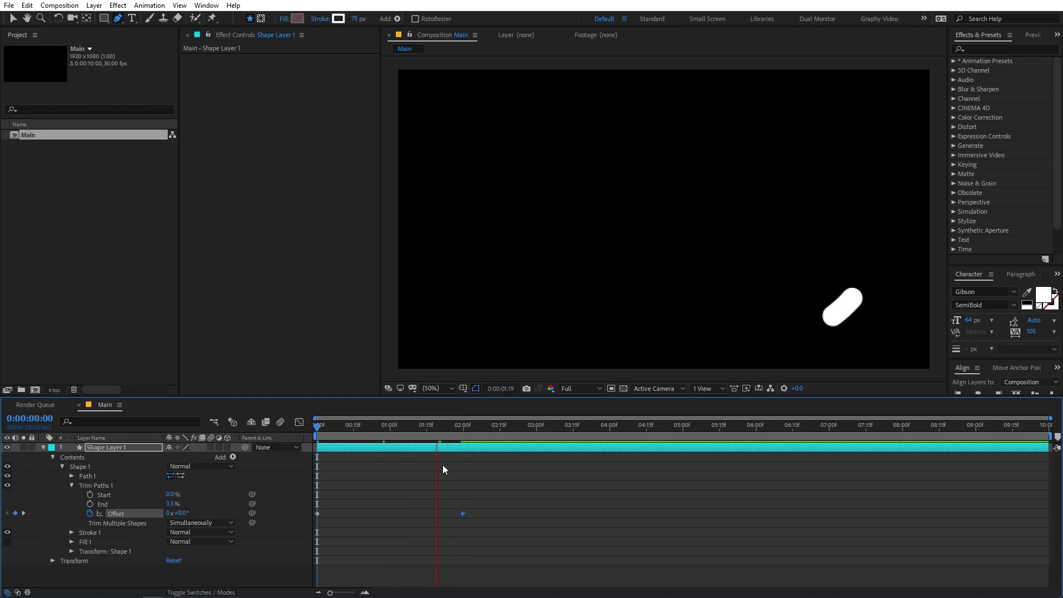
key(space)
mouse_move(495, 426)
mouse_down()
mouse_move(267, 451)
mouse_move(393, 454)
mouse_up()
drag(498, 503, 303, 530)
- Apply Easy Ease to both Offset keyframes
key(F9)
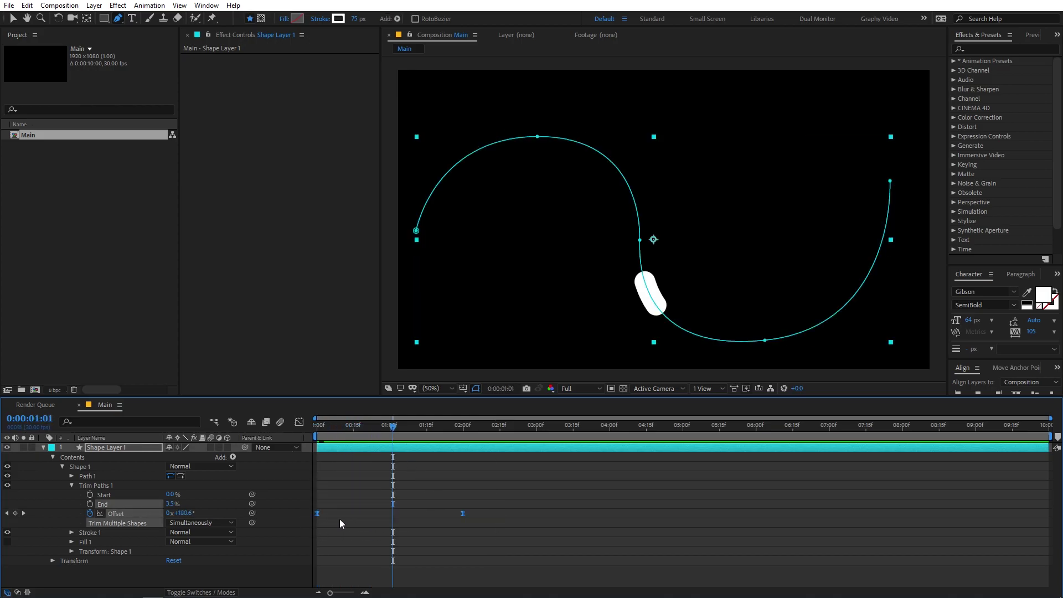
right_click(314, 513)
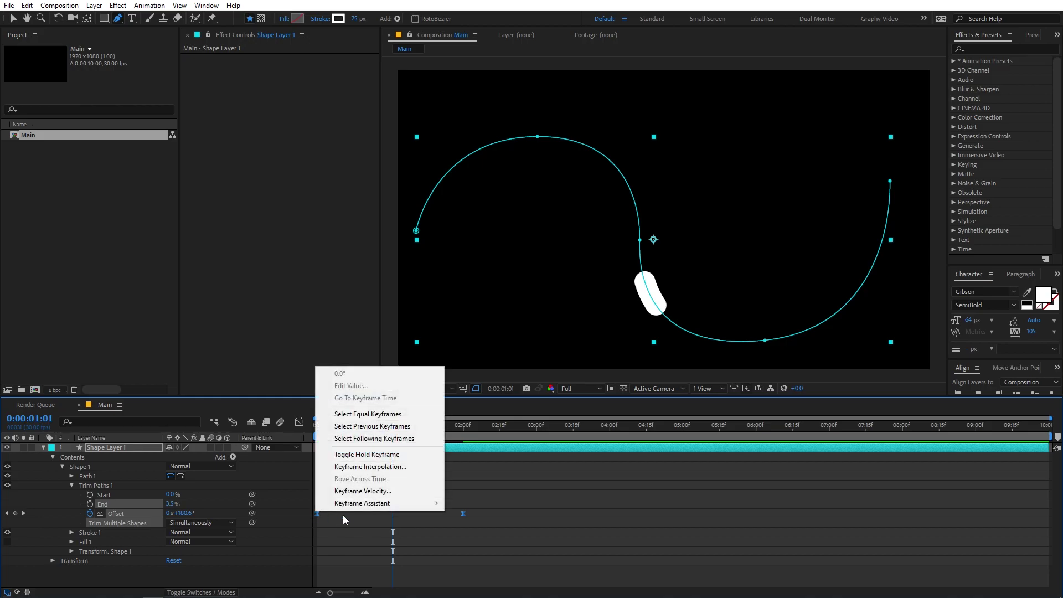
mouse_move(410, 506)
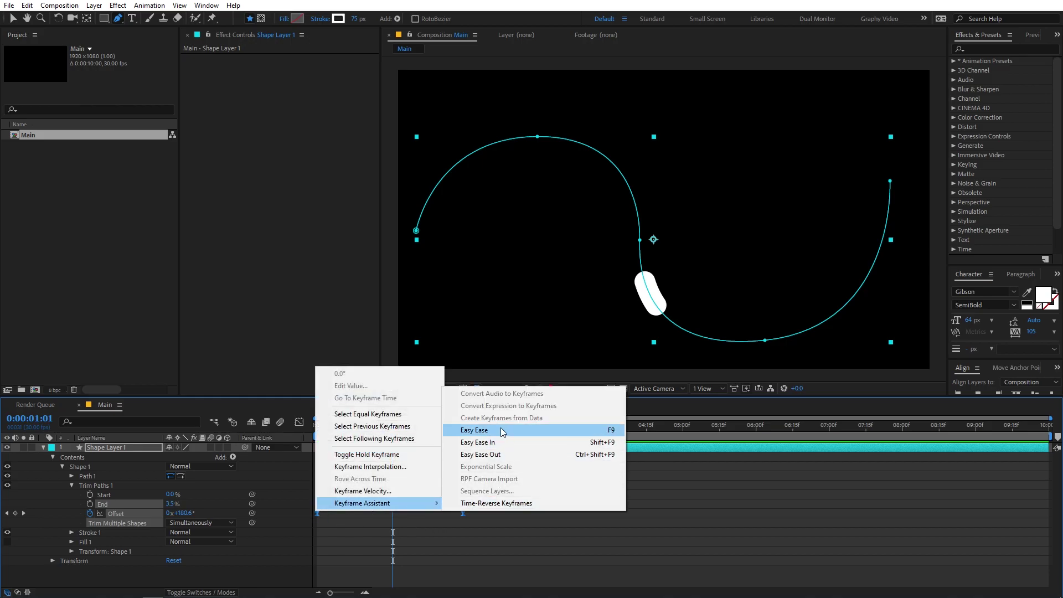
click(598, 434)
drag(521, 495, 260, 542)
- Drag the Offset influence handles in the Graph Editor's speed graph for a sharp mid-travel spike, then play
click(300, 421)
drag(523, 568, 321, 440)
key(v)
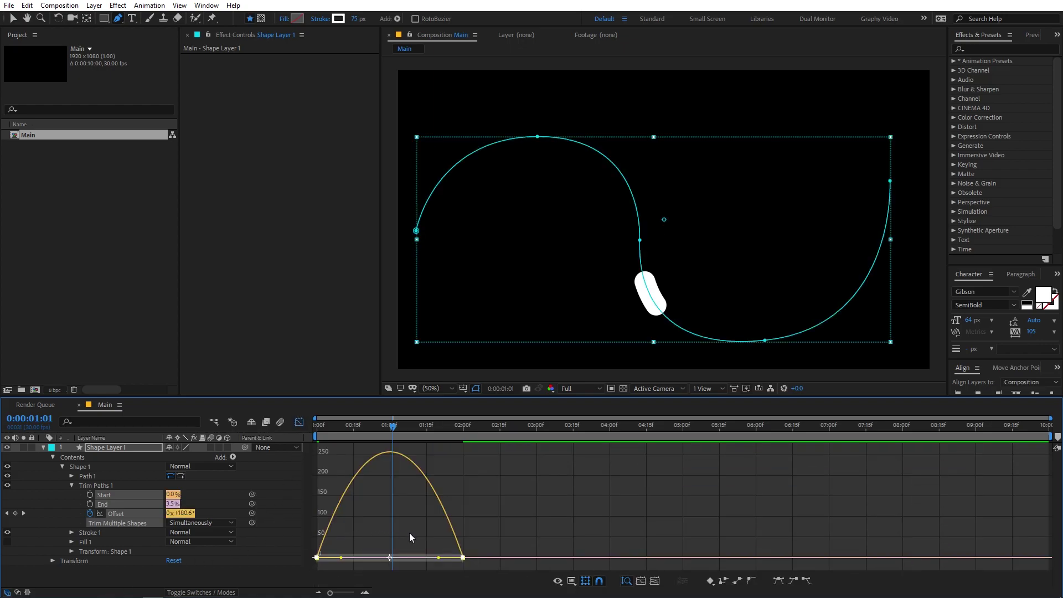
click(572, 581)
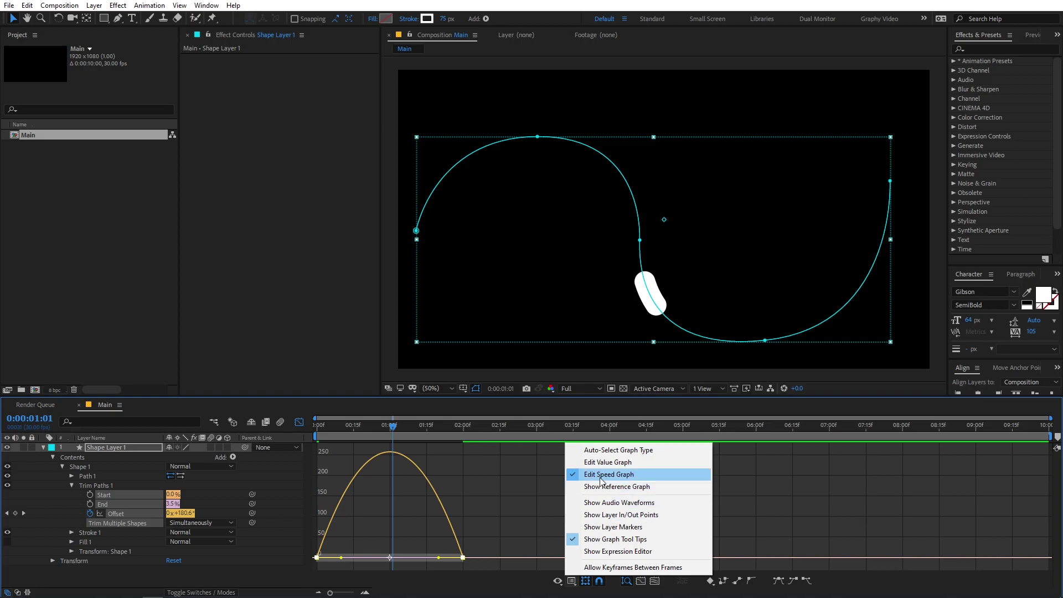
drag(502, 537, 415, 563)
drag(343, 562, 357, 562)
key(Home)
key(space)
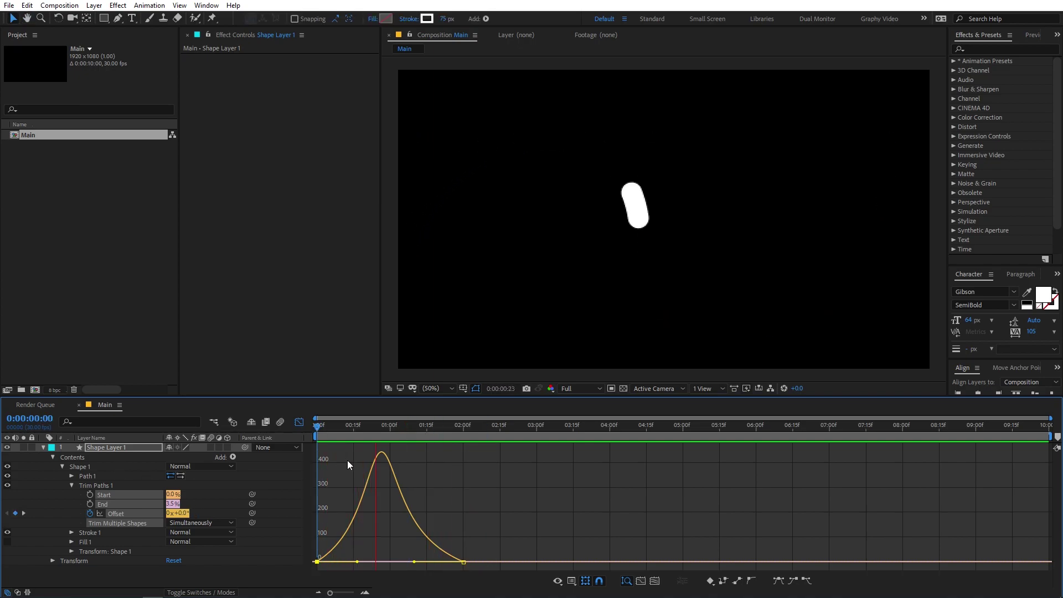
- Exit the Graph Editor, check the dash at 2:00, return to frame zero and reselect Shape Layer 1
click(299, 423)
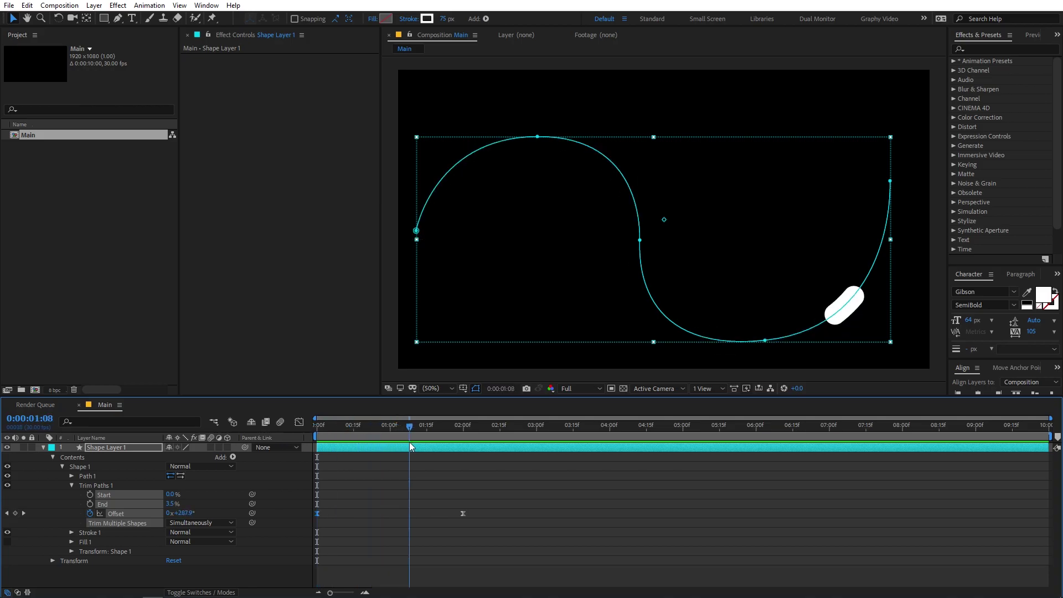
key(space)
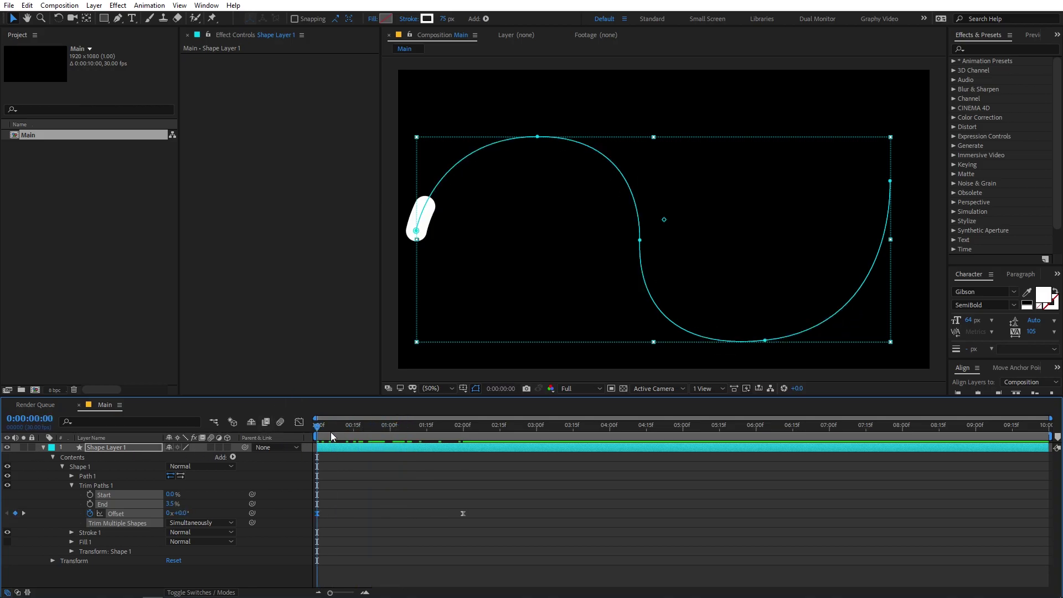
drag(330, 433, 463, 434)
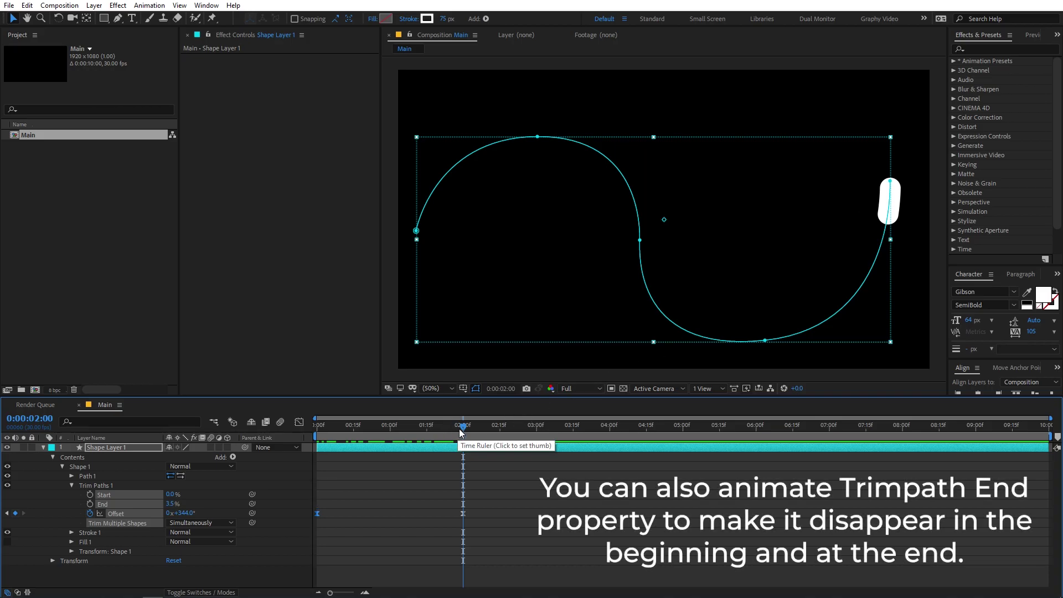
key(Home)
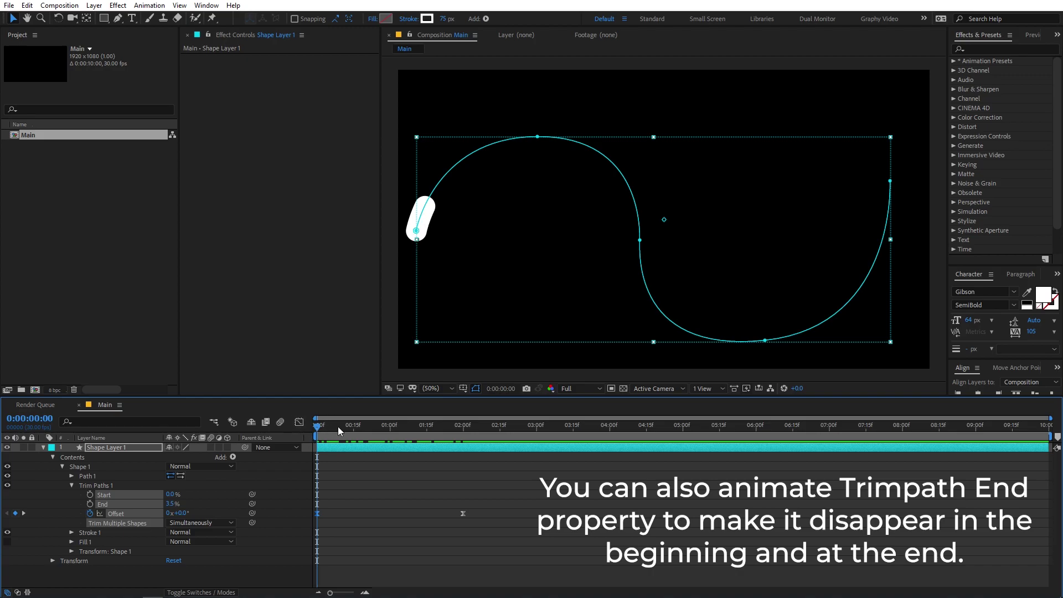
click(124, 443)
- Keyframe Stroke Width rising from 0 to 75 at the start, then preview it
click(113, 422)
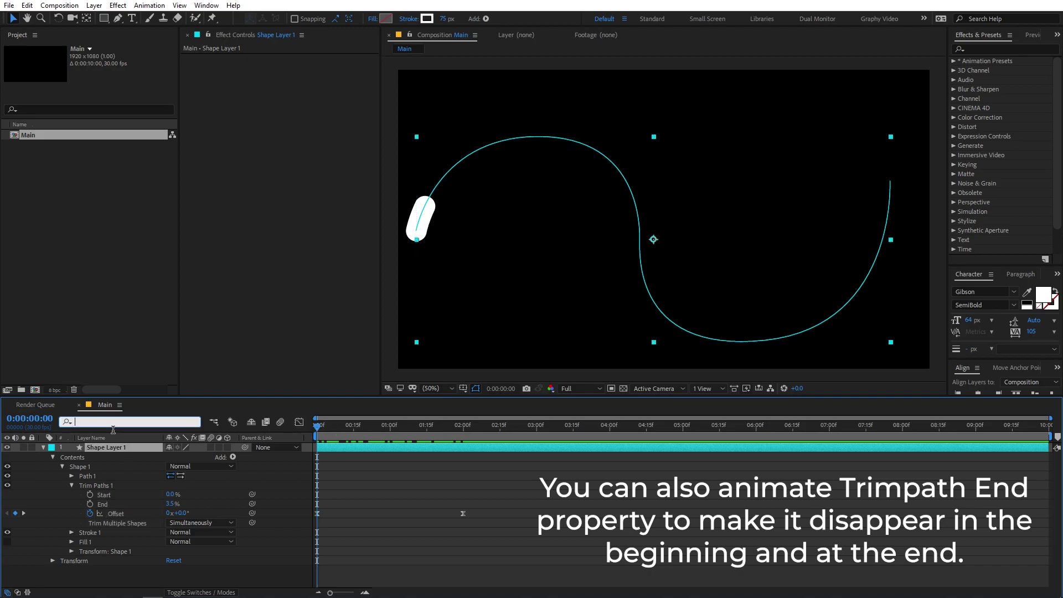
text(str)
click(90, 486)
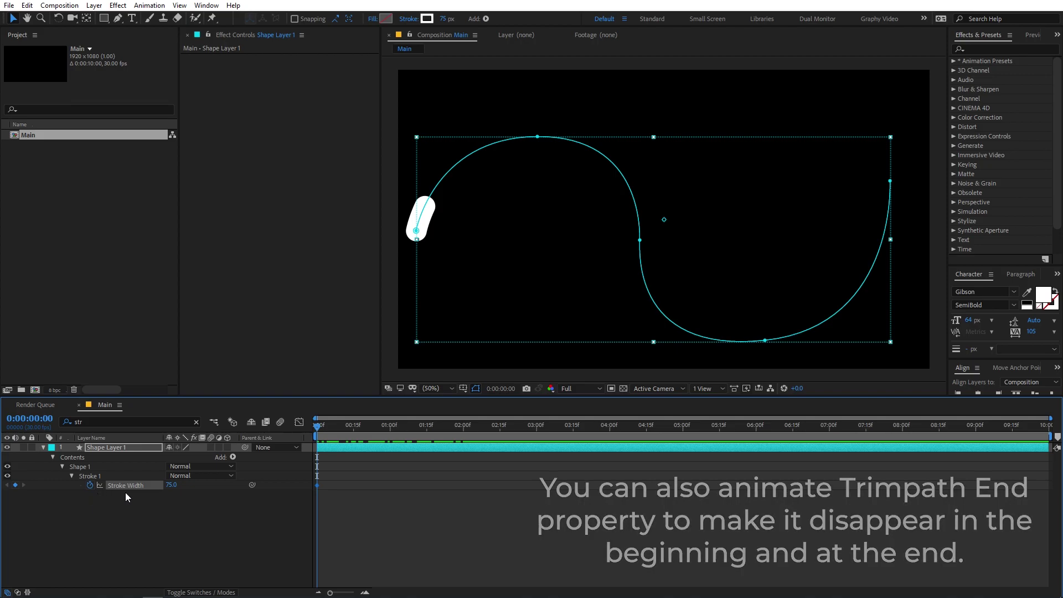
drag(335, 489, 339, 487)
drag(175, 488, 131, 489)
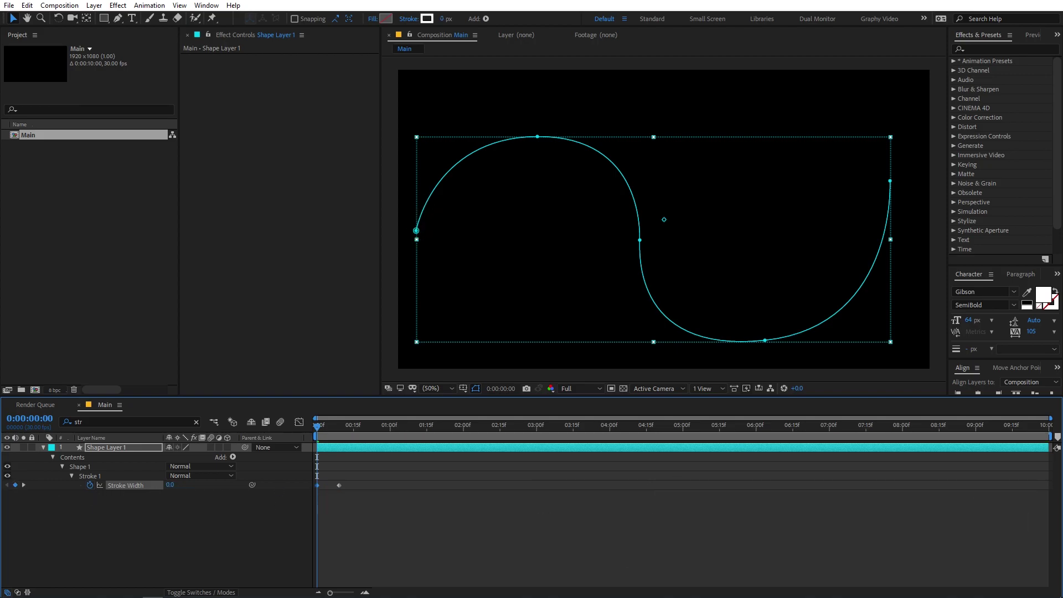
key(space)
key(space)
- Add a Stroke Width keyframe of 0 near the end of the travel and preview from the start
mouse_move(315, 450)
mouse_down()
mouse_move(431, 458)
mouse_move(454, 427)
mouse_up()
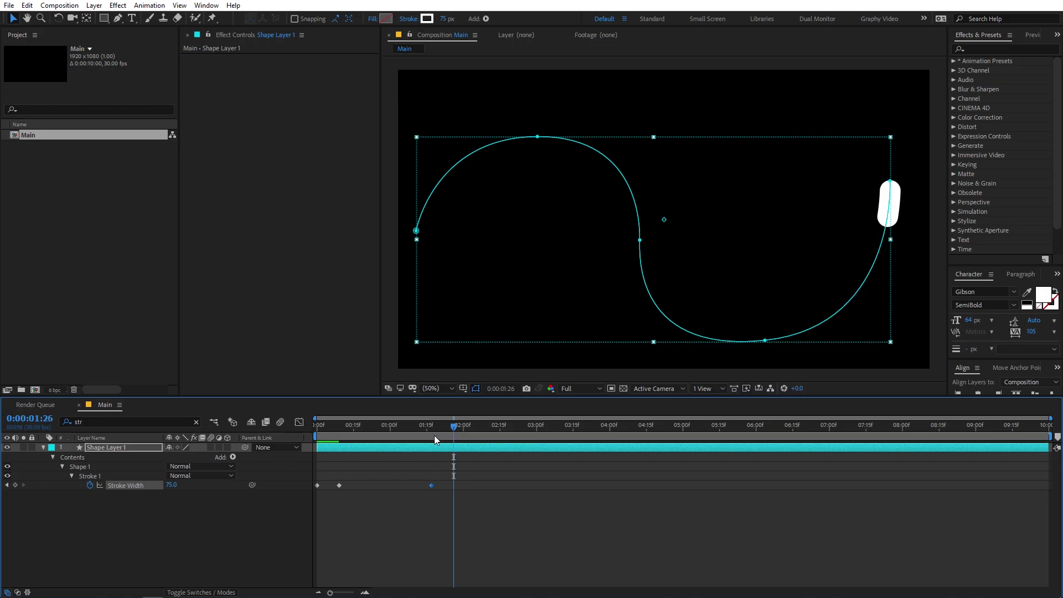
drag(170, 485, 123, 485)
drag(453, 427, 88, 455)
key(space)
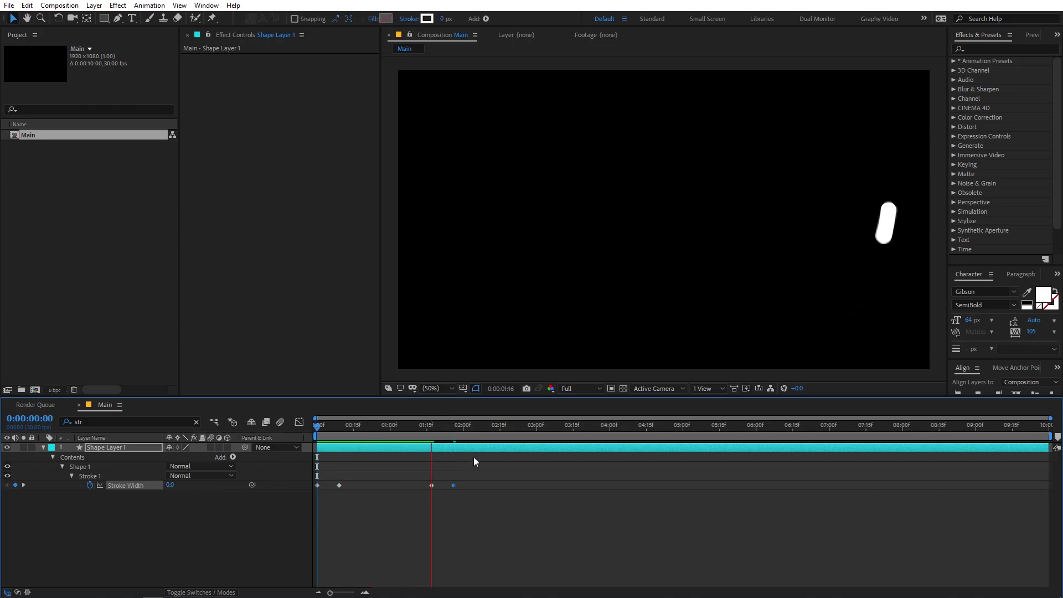
- Stop the preview and scrub the timeline to check the finished dash animation
key(space)
drag(458, 424, 321, 461)
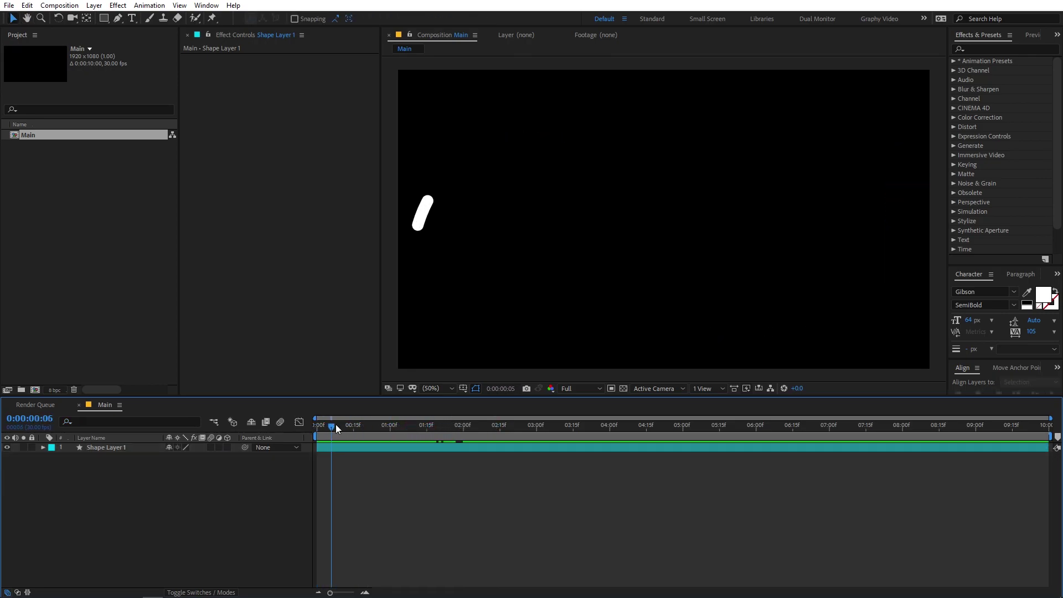
drag(335, 424, 378, 441)
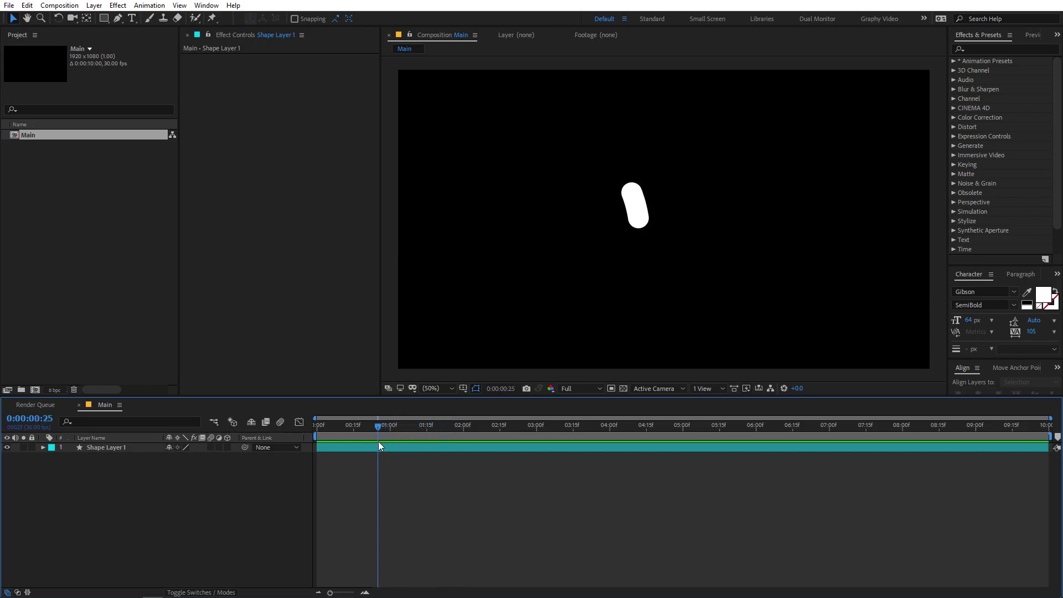
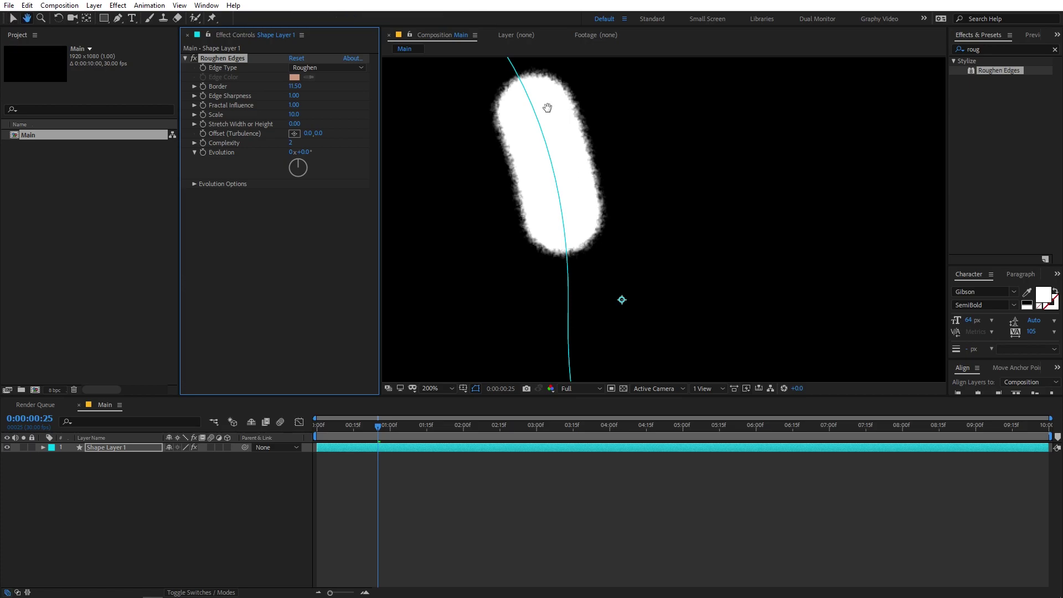
- Raise the Roughen Edges Scale to 190, then zoom out and scrub to watch the stroke travel
drag(295, 115, 409, 127)
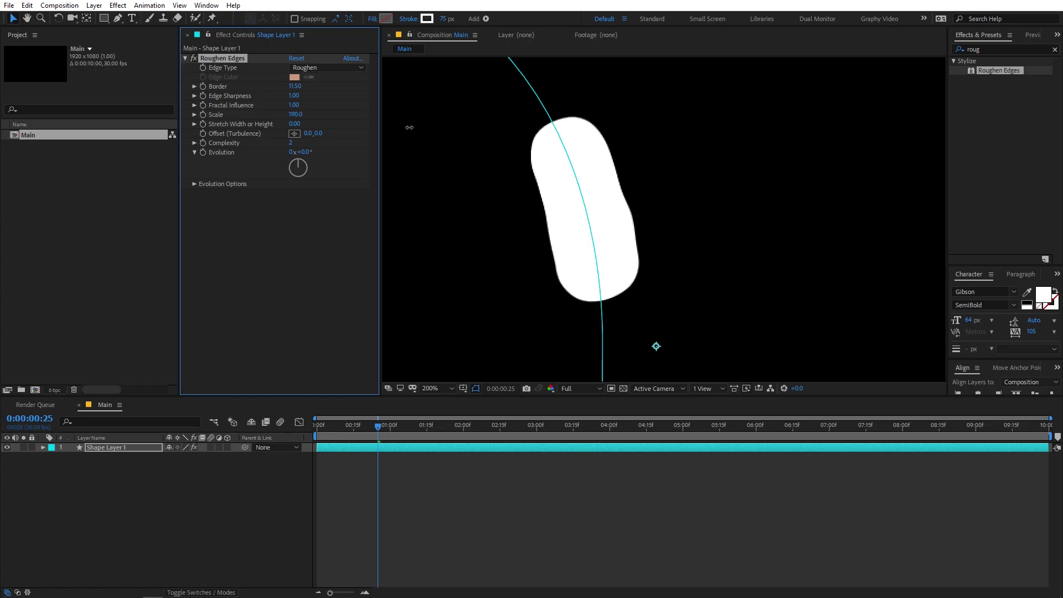
key(comma)
mouse_move(368, 422)
mouse_down()
mouse_move(409, 433)
mouse_move(378, 435)
mouse_up()
key(comma)
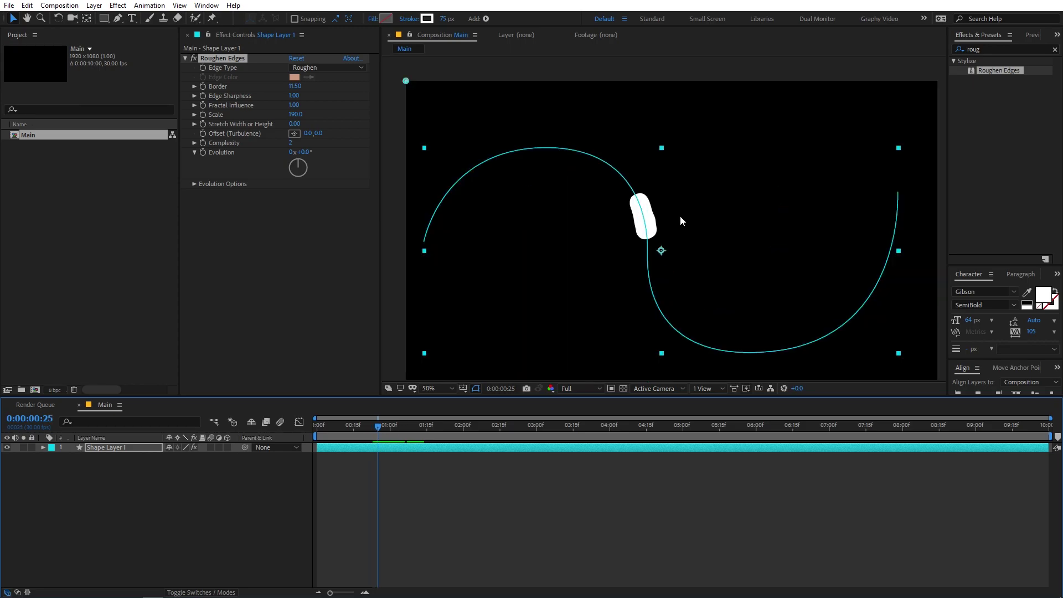
click(343, 269)
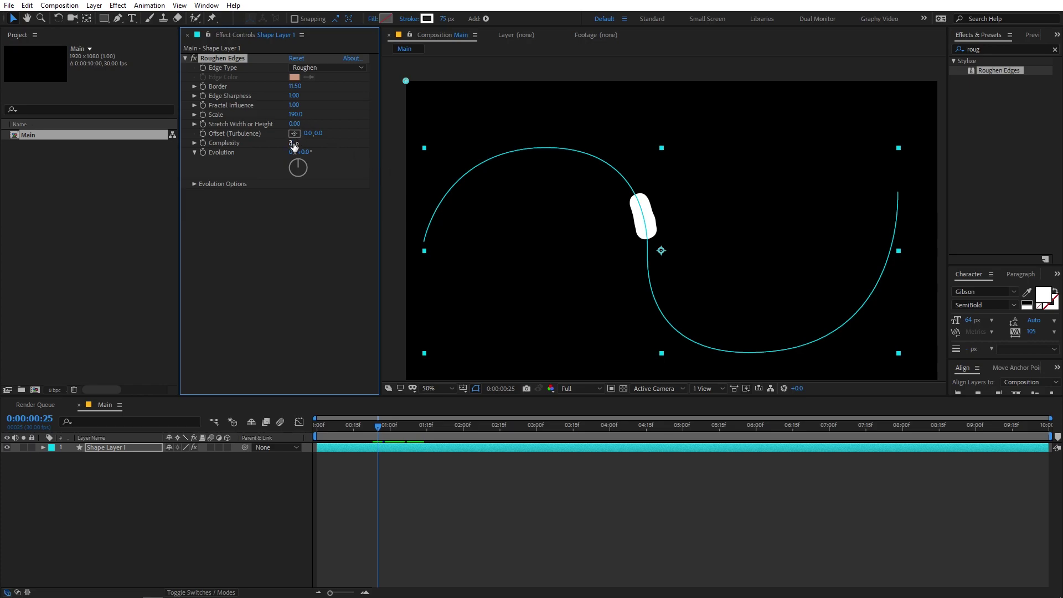
key(period)
key(period)
key(period)
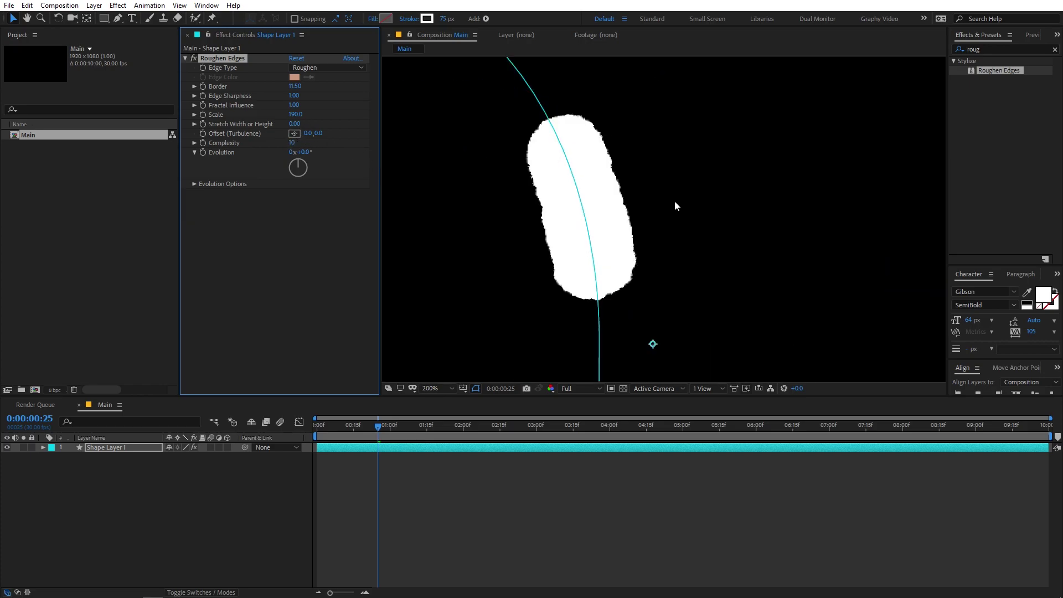
drag(299, 144, 313, 219)
drag(312, 152, 536, 161)
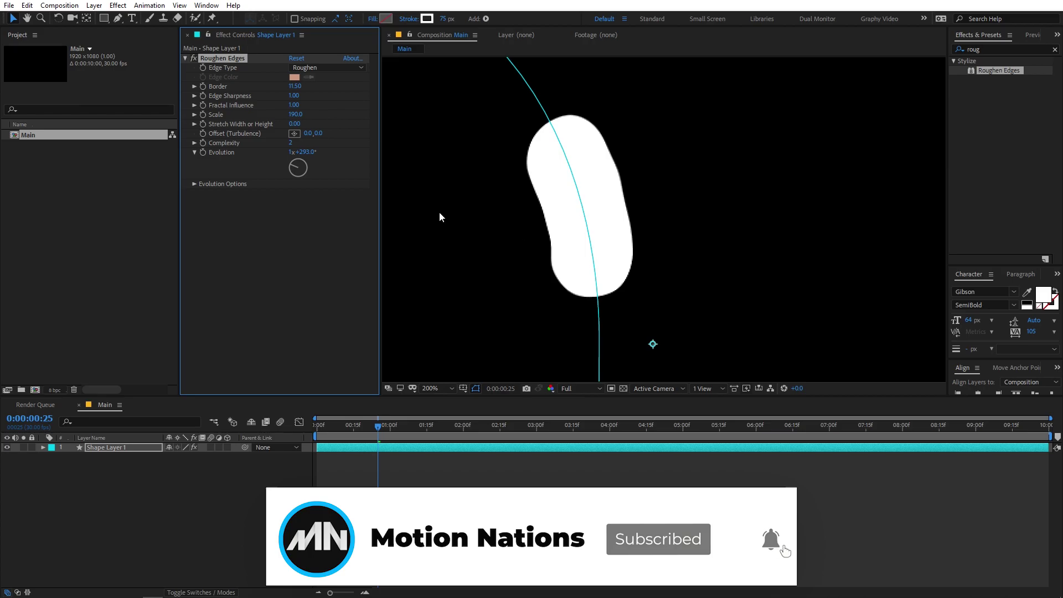
key(ctrl+z)
drag(376, 419, 198, 446)
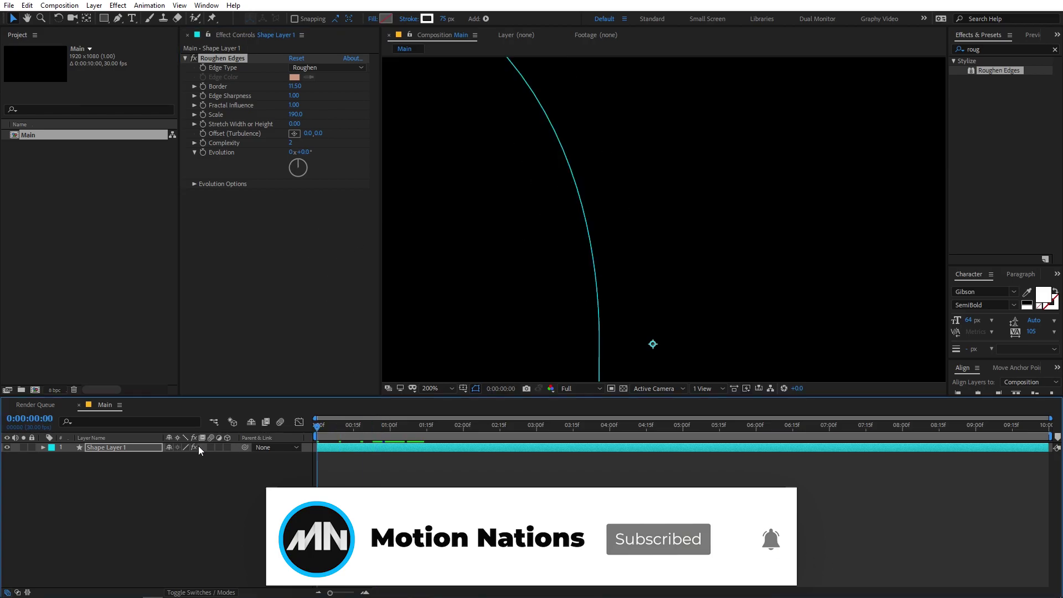
key(comma)
key(comma)
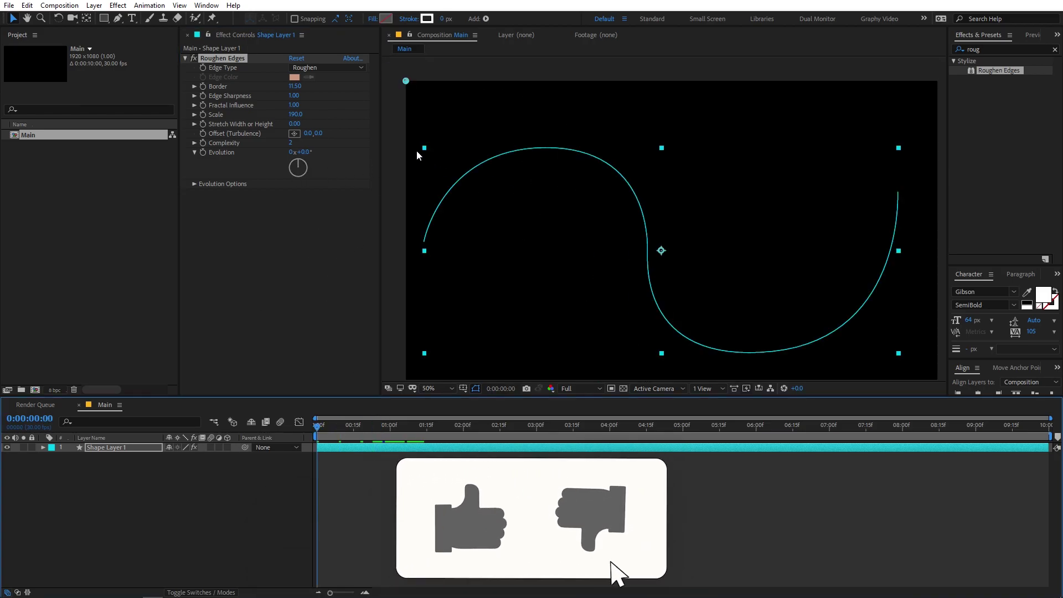
click(221, 153)
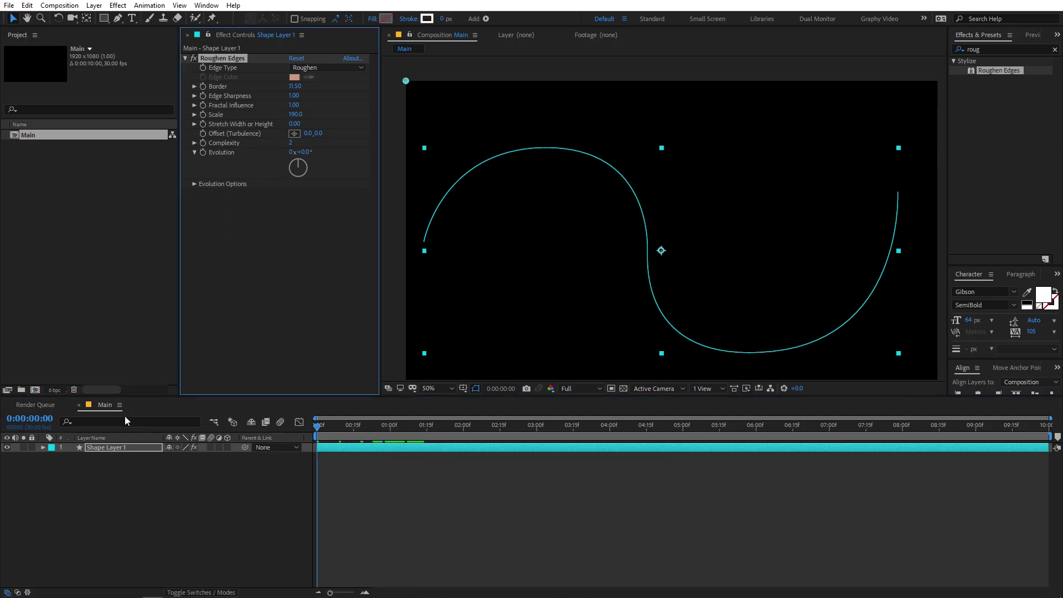
- Drive the Roughen Edges Evolution with the expression time*50
alt+click(202, 152)
text(ti)
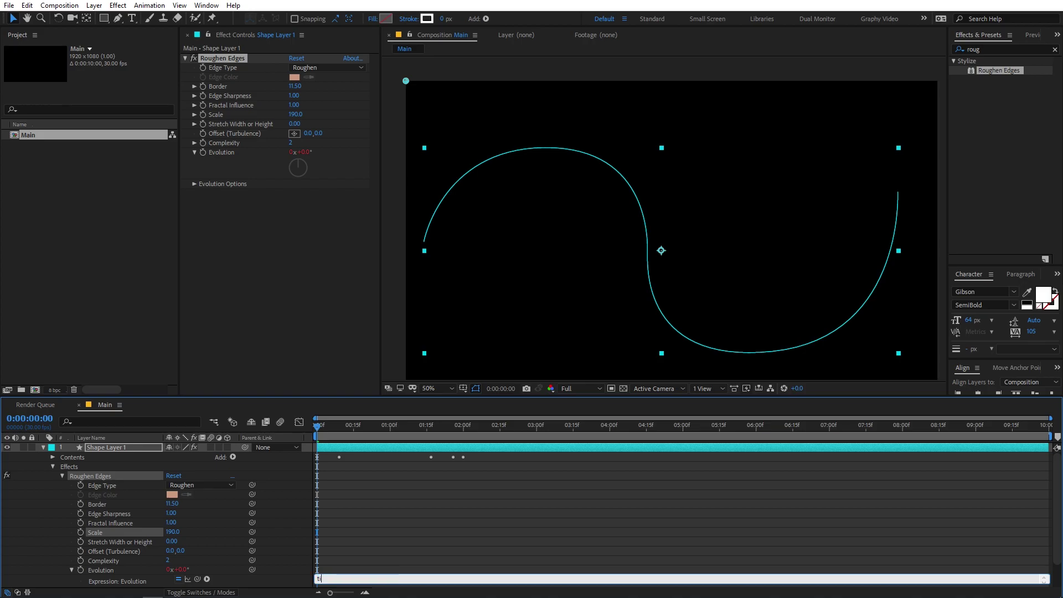
text(me*50)
click(373, 484)
- Preview the animated rough edge, then return to the first frame and collapse the layer properties
key(space)
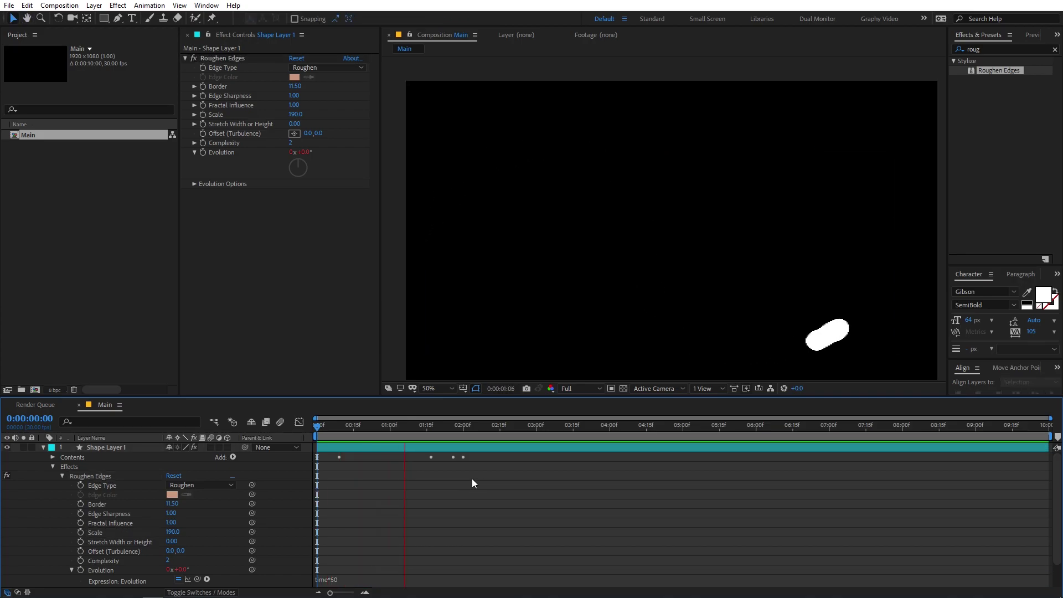
key(space)
drag(466, 426, 394, 430)
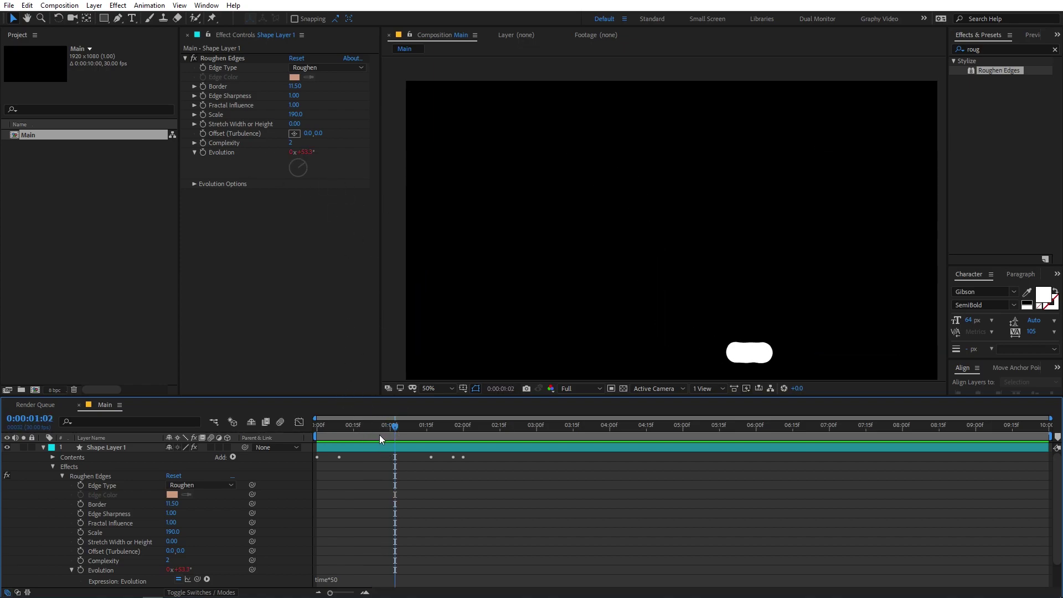
key(Home)
click(42, 448)
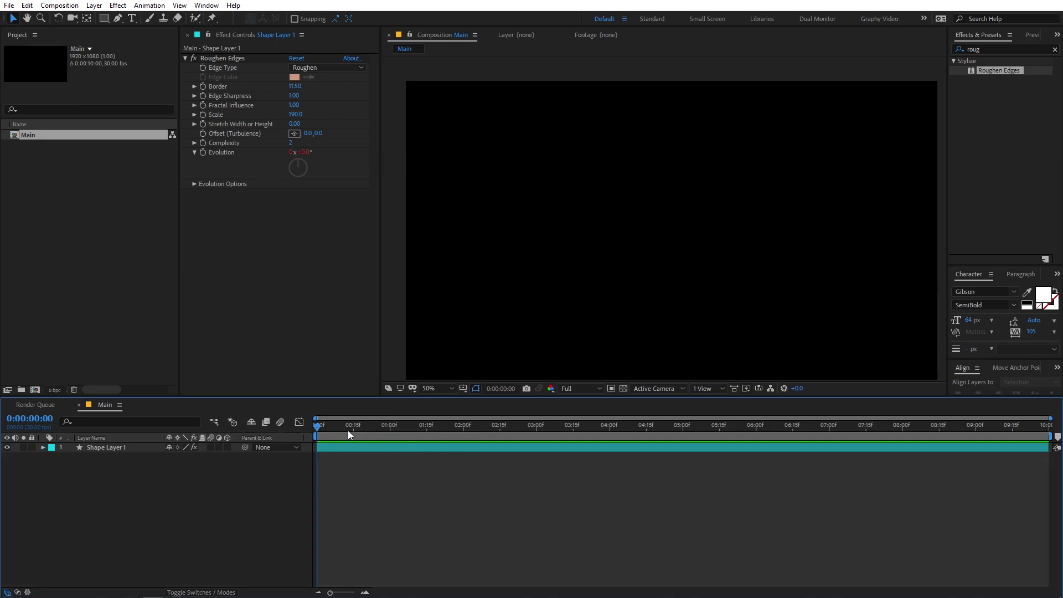
drag(348, 430, 381, 437)
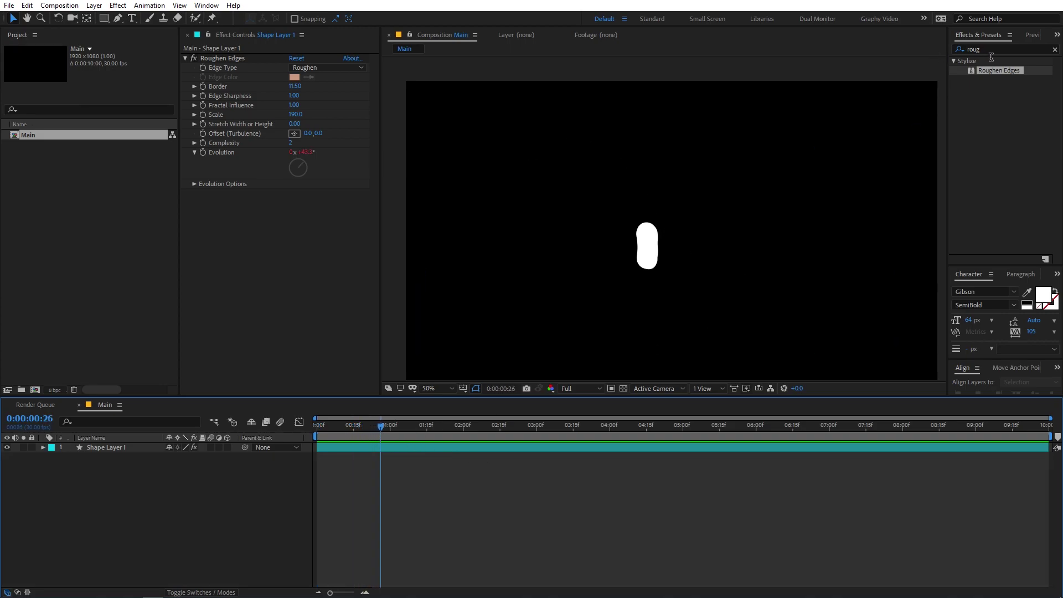
- Apply Turbulent Displace, found by searching 'tur', to Shape Layer 1 and preview it
click(1055, 50)
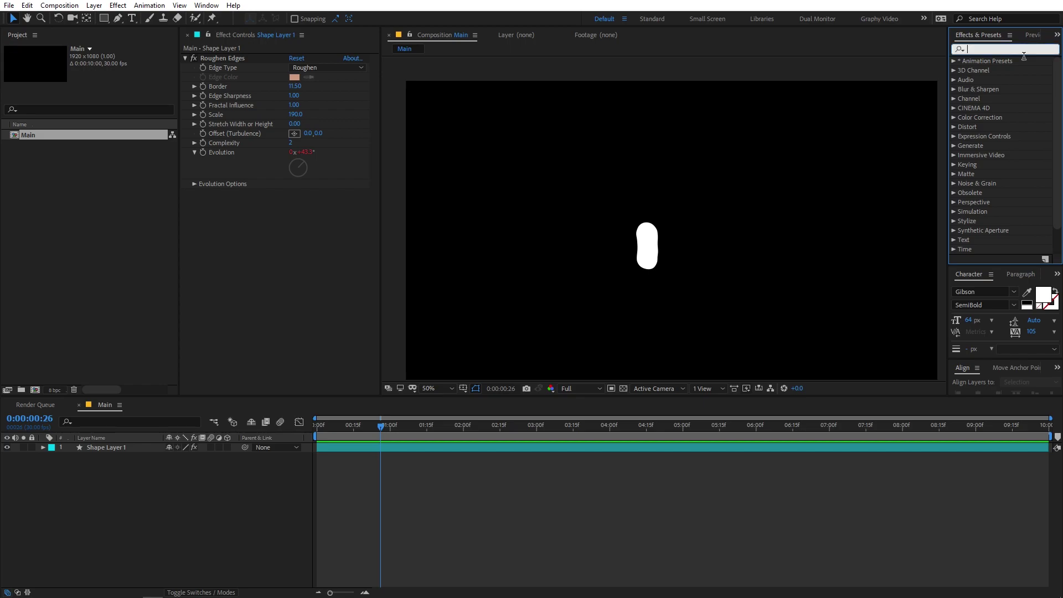
text(tur)
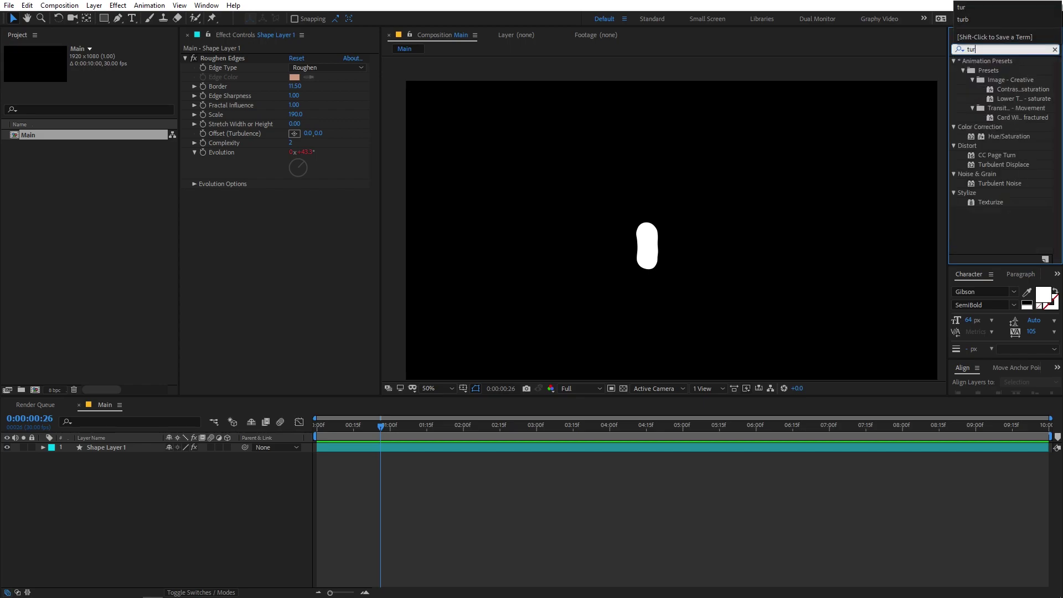
drag(1006, 165, 314, 240)
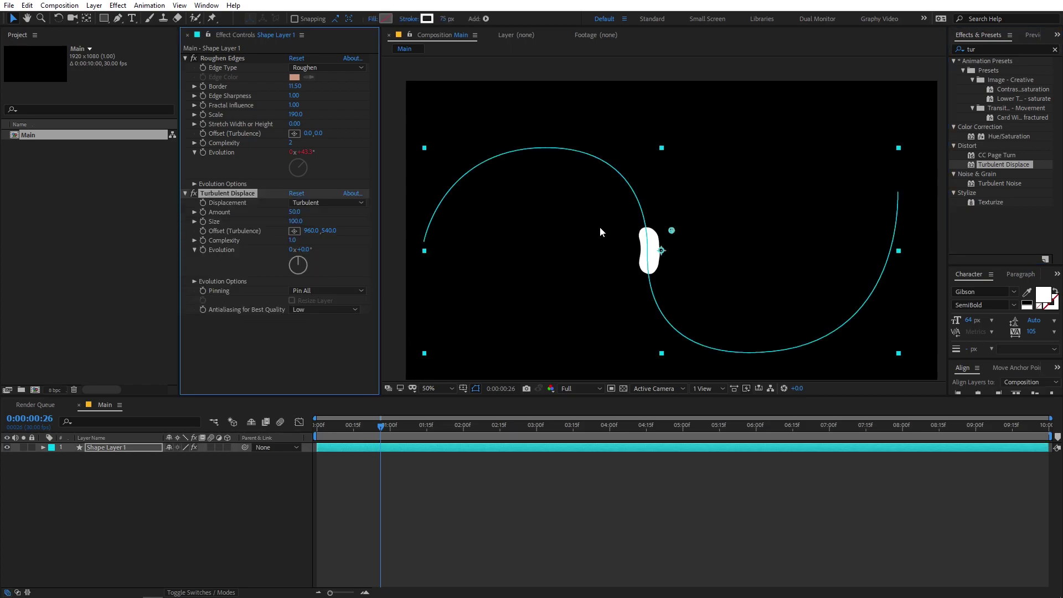
key(space)
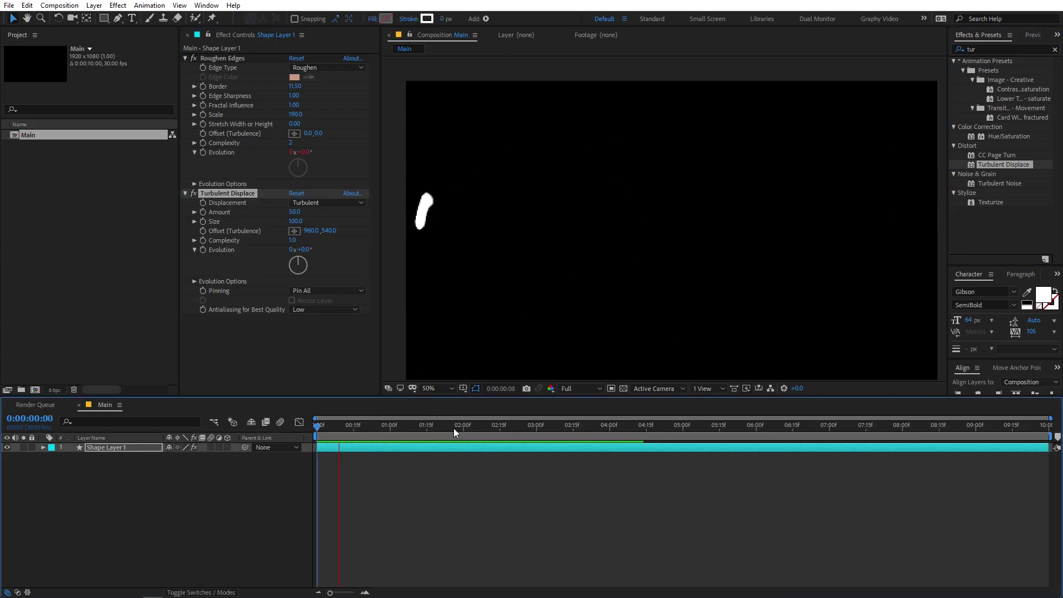
drag(454, 428, 383, 427)
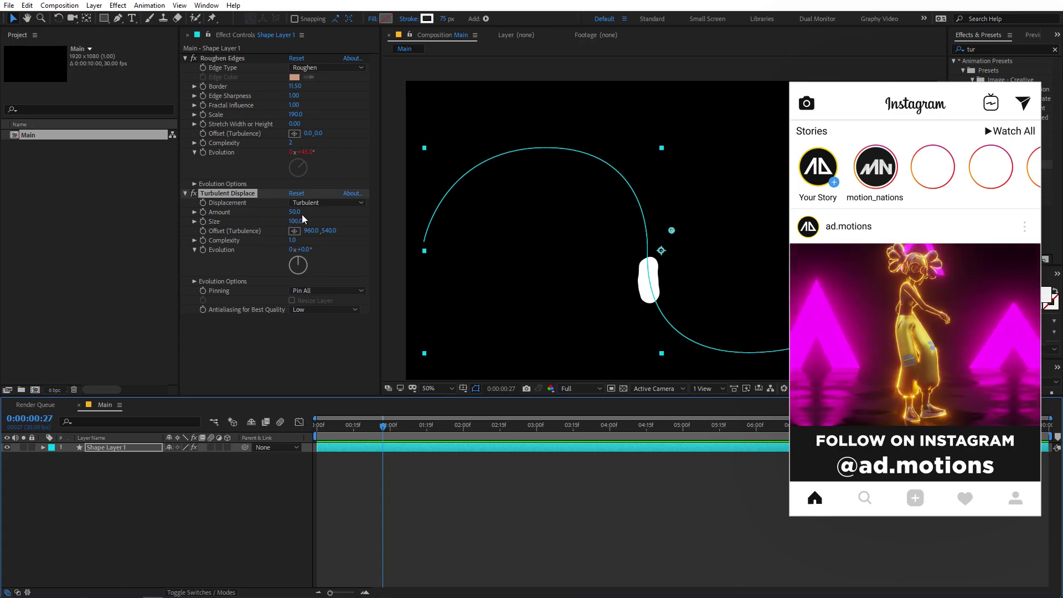
- Set Turbulent Displace Amount to 77 and Size to 52, then preview from the start
mouse_move(297, 212)
mouse_down()
mouse_move(268, 218)
mouse_move(286, 219)
mouse_move(278, 220)
mouse_up()
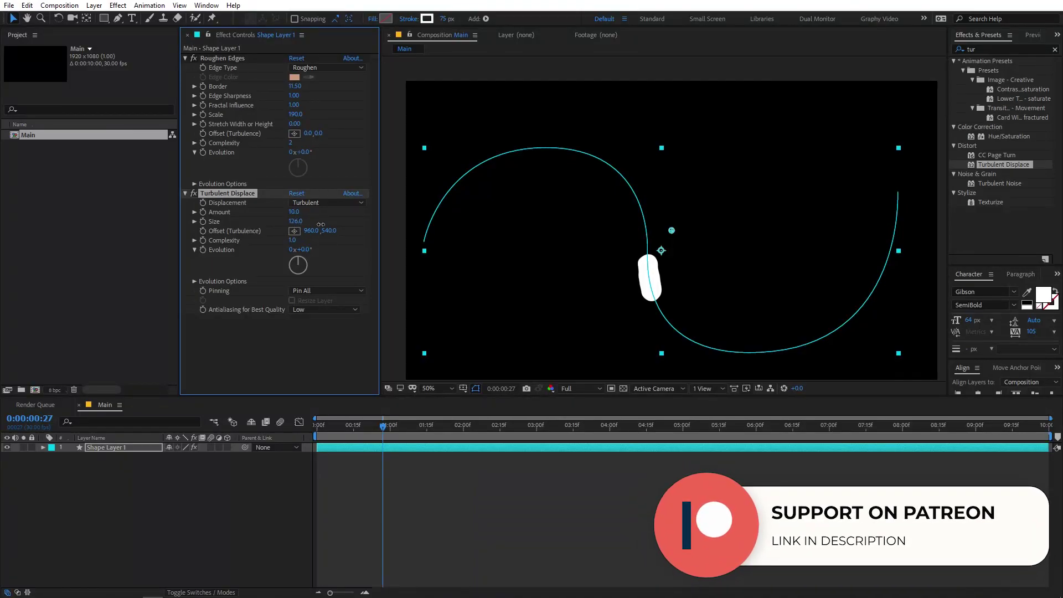
drag(634, 227, 298, 234)
drag(299, 213, 337, 234)
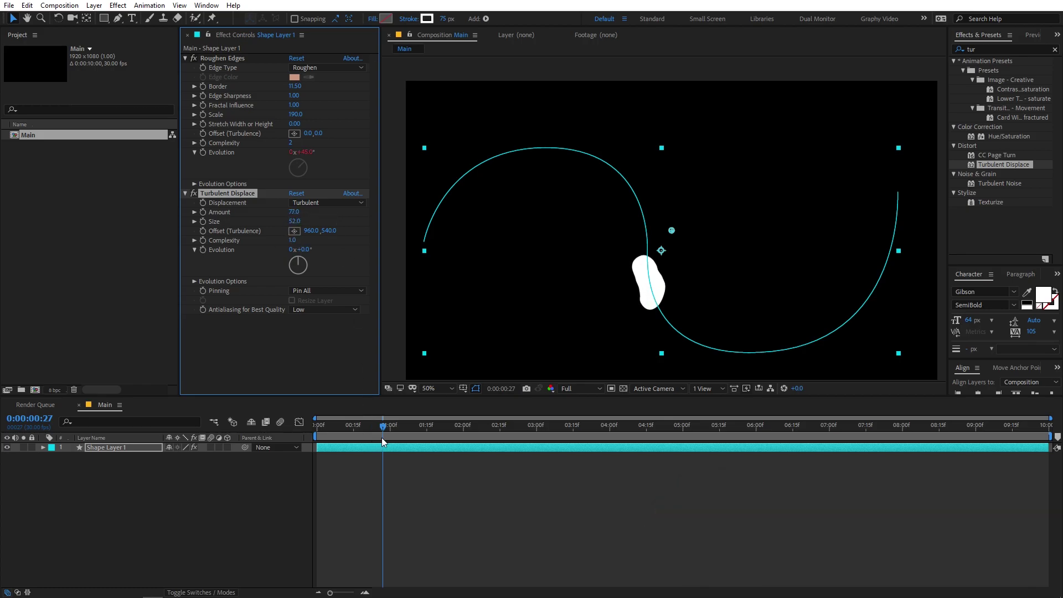
drag(381, 438, 305, 436)
key(space)
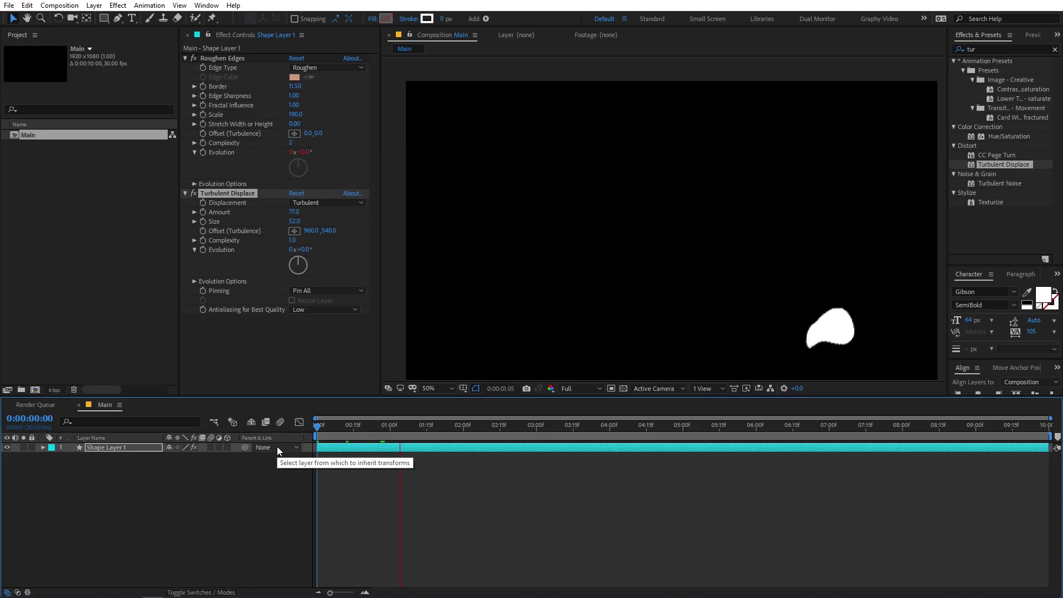
drag(424, 425, 395, 425)
drag(295, 221, 388, 229)
drag(296, 216, 256, 214)
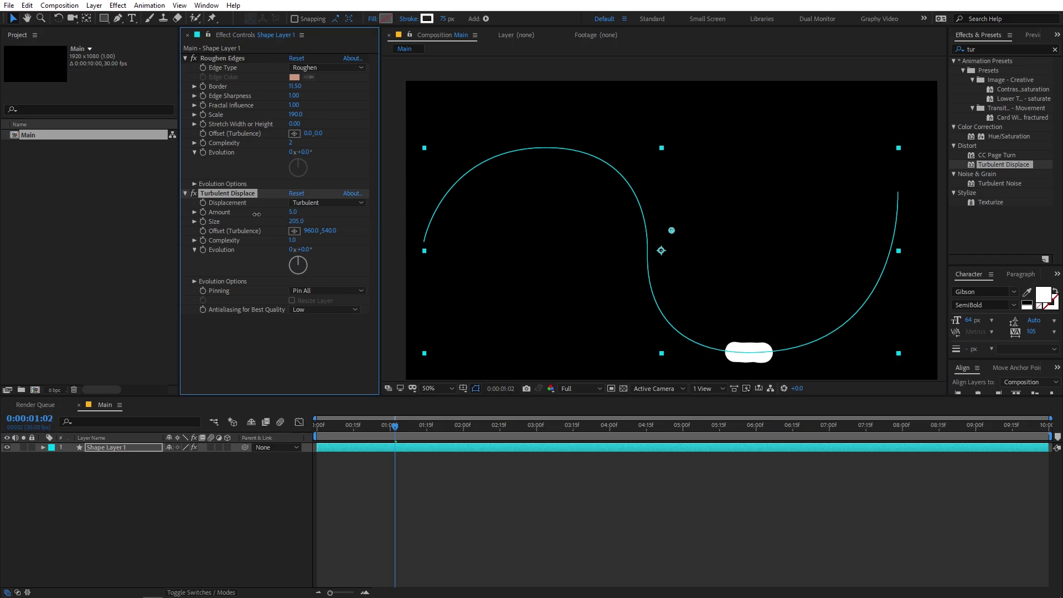
click(187, 440)
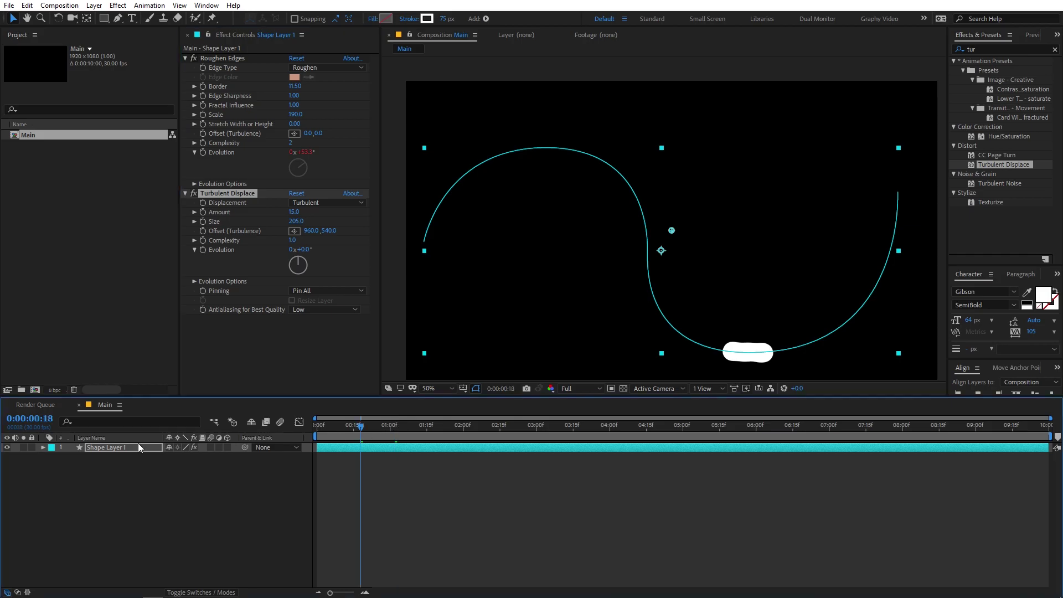
key(Home)
key(space)
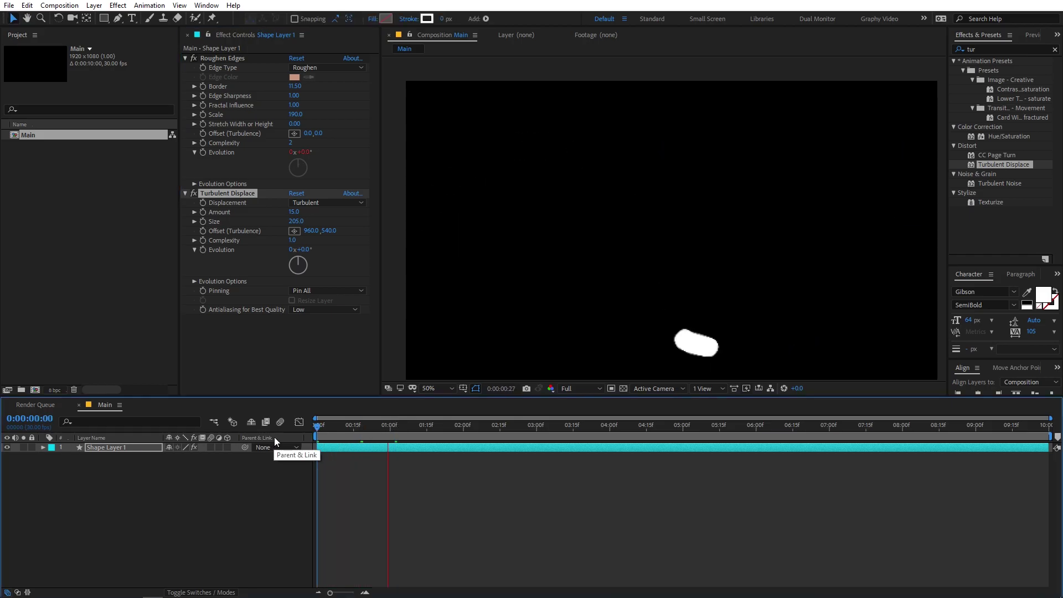
key(space)
drag(410, 432, 303, 438)
key(space)
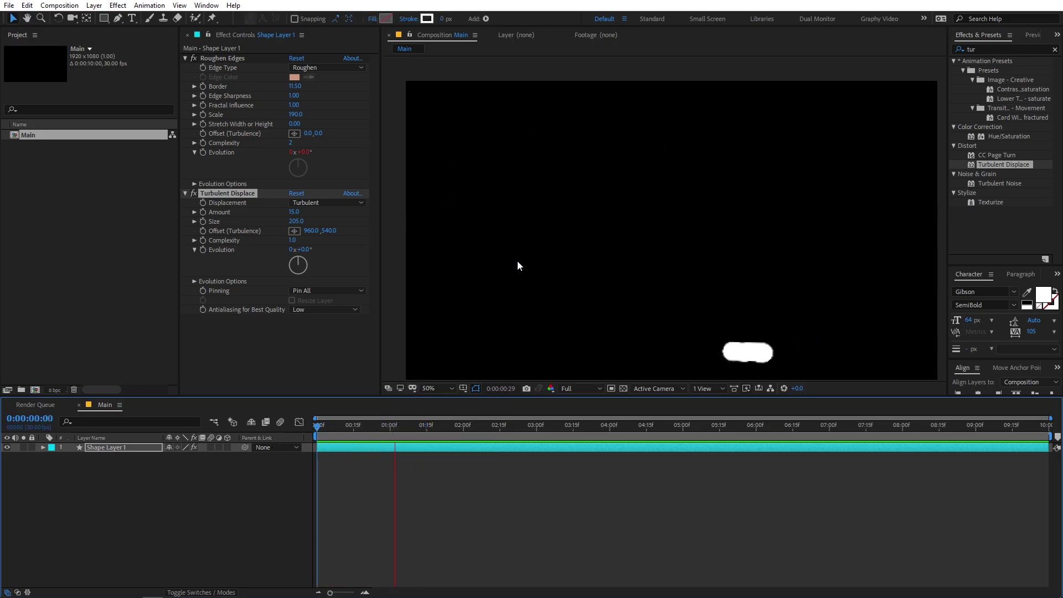
key(space)
drag(469, 436, 304, 436)
key(space)
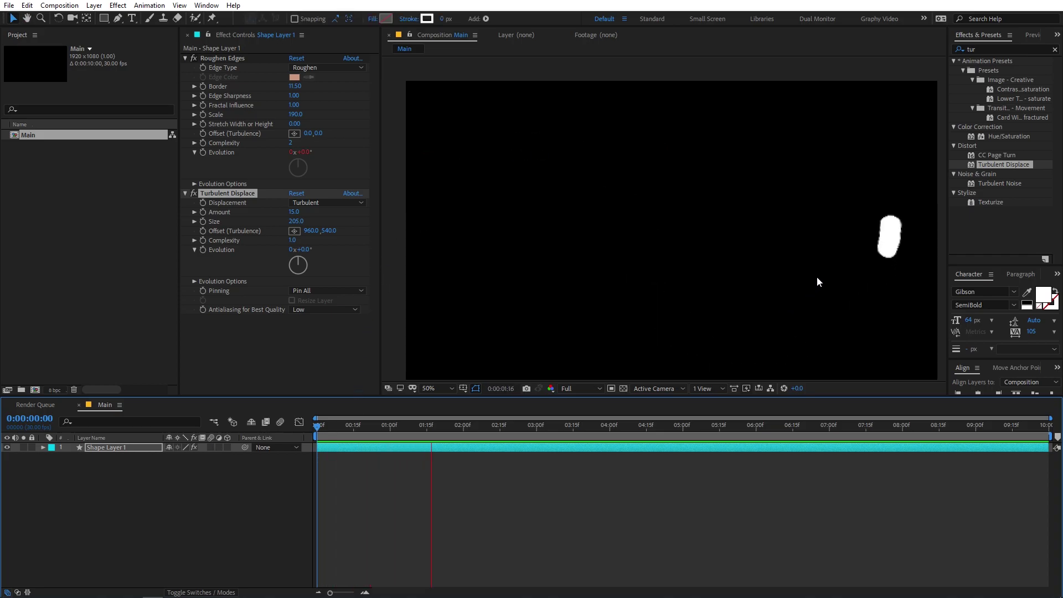
key(space)
click(370, 435)
- Try a different Turbulent Displace Evolution, undo it, and preview the animation
drag(370, 435, 365, 432)
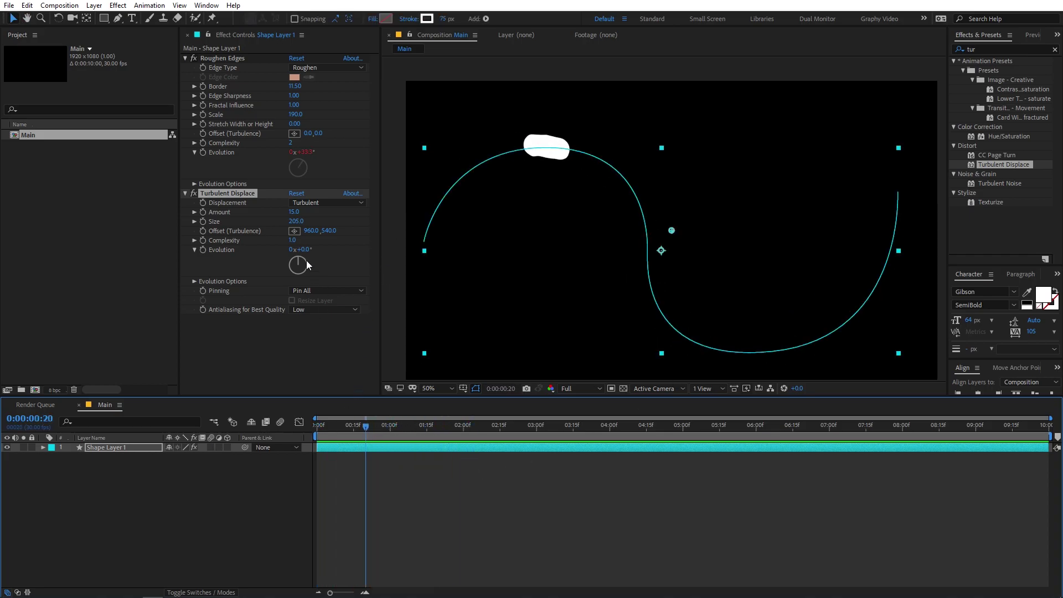
drag(312, 253, 614, 256)
key(ctrl+z)
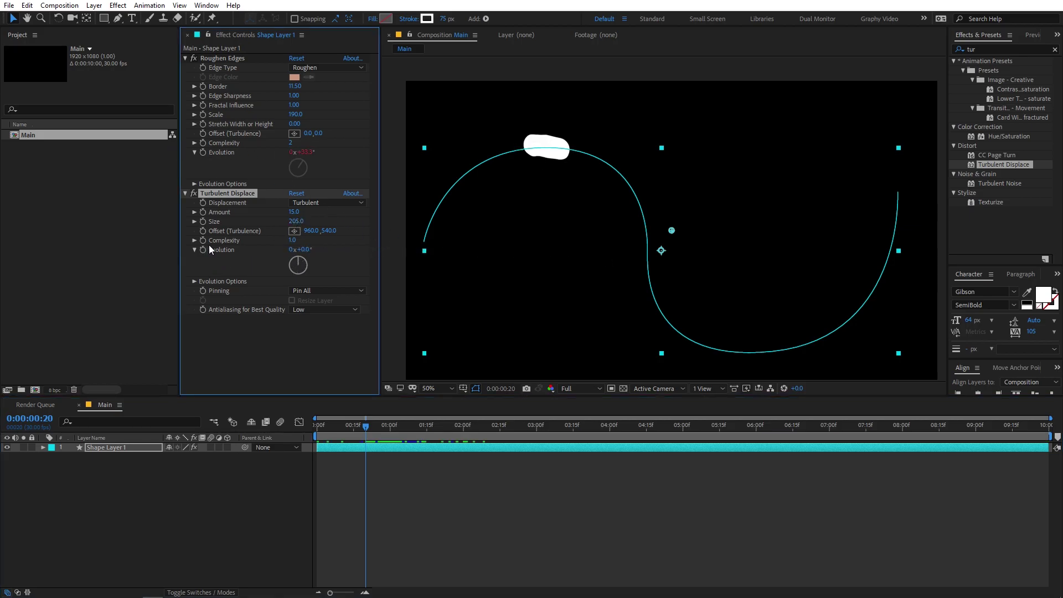
click(381, 457)
key(space)
- Test Turbulent Displace Complexity 3.3 and Size 1000, previewing the result
click(414, 446)
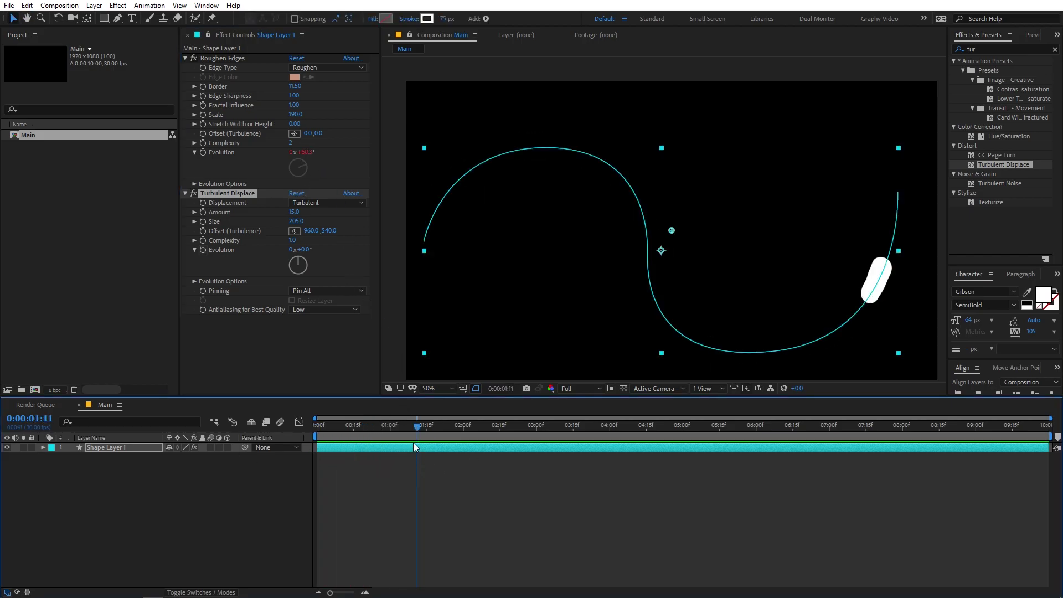
drag(297, 243, 465, 239)
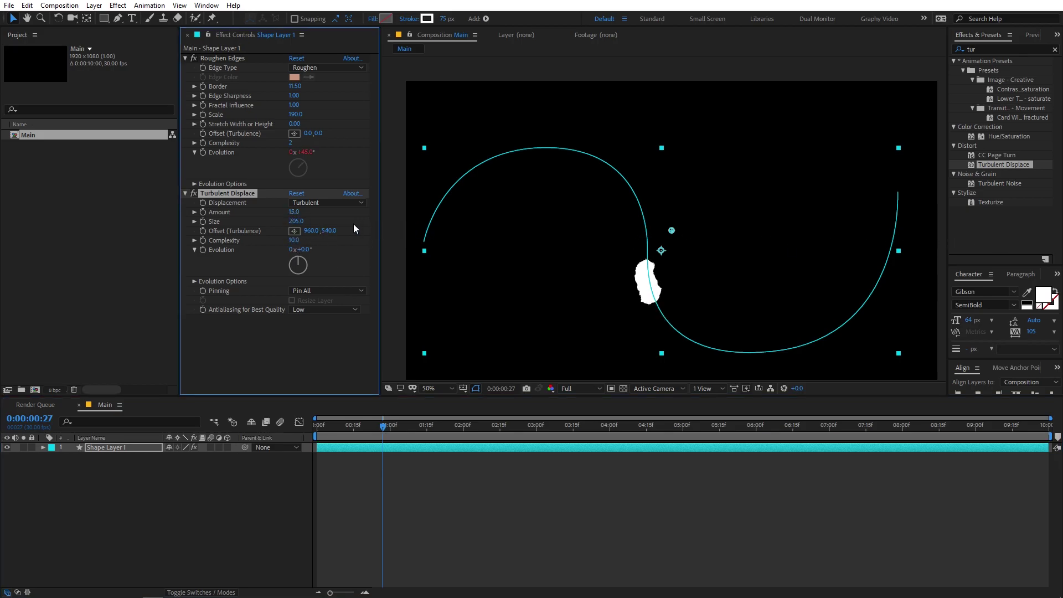
drag(323, 226, 787, 223)
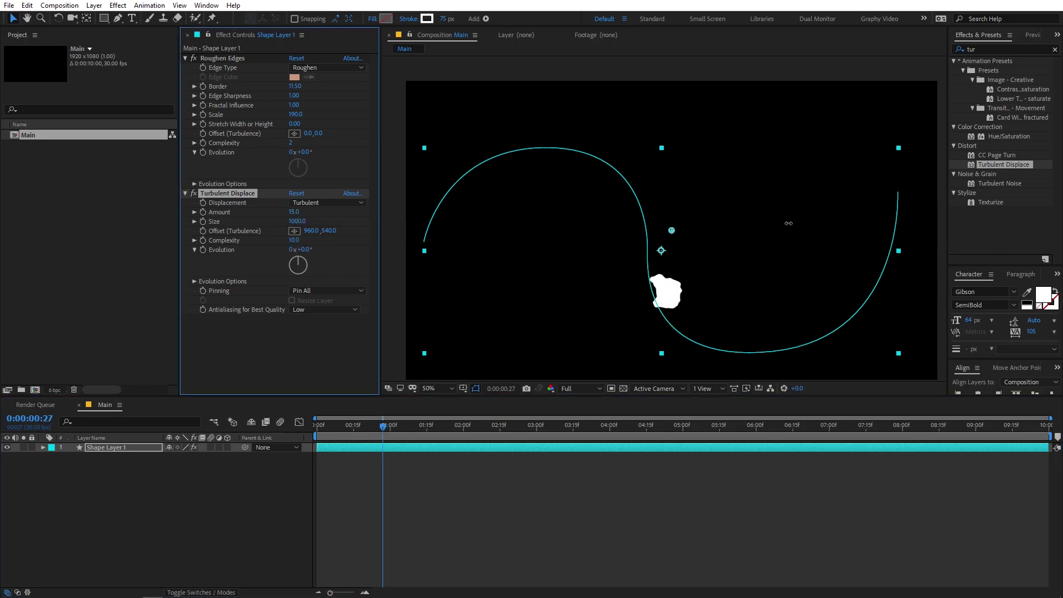
drag(383, 426, 122, 436)
key(space)
click(399, 426)
- Experiment with a higher Turbulent Displace Amount and smaller Size, previewing the broken-up capsule
drag(300, 220, 459, 214)
click(209, 457)
key(space)
click(401, 447)
drag(408, 424, 375, 426)
click(311, 225)
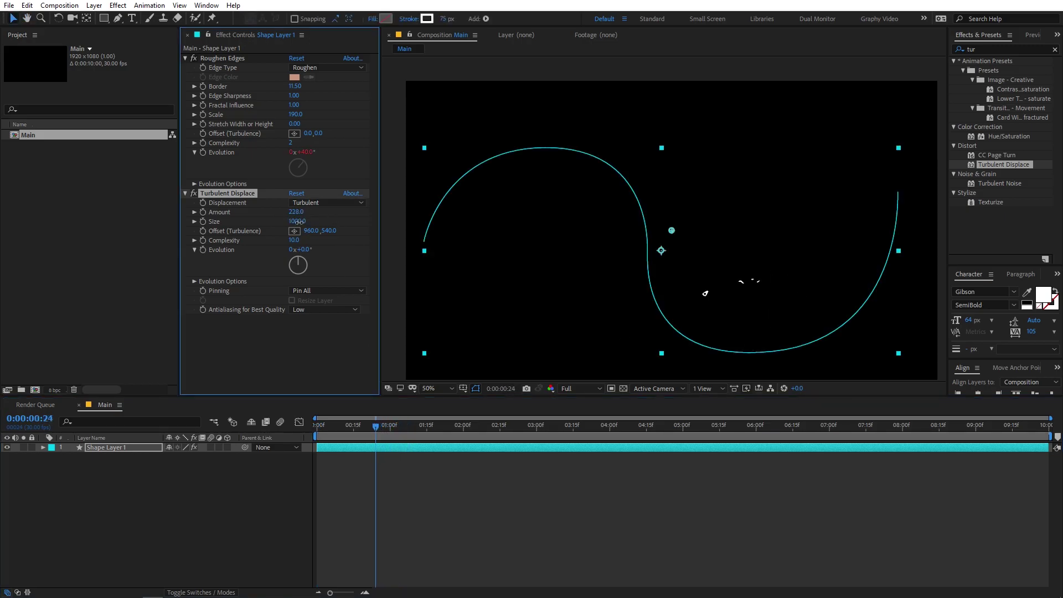
drag(90, 248, 0, 250)
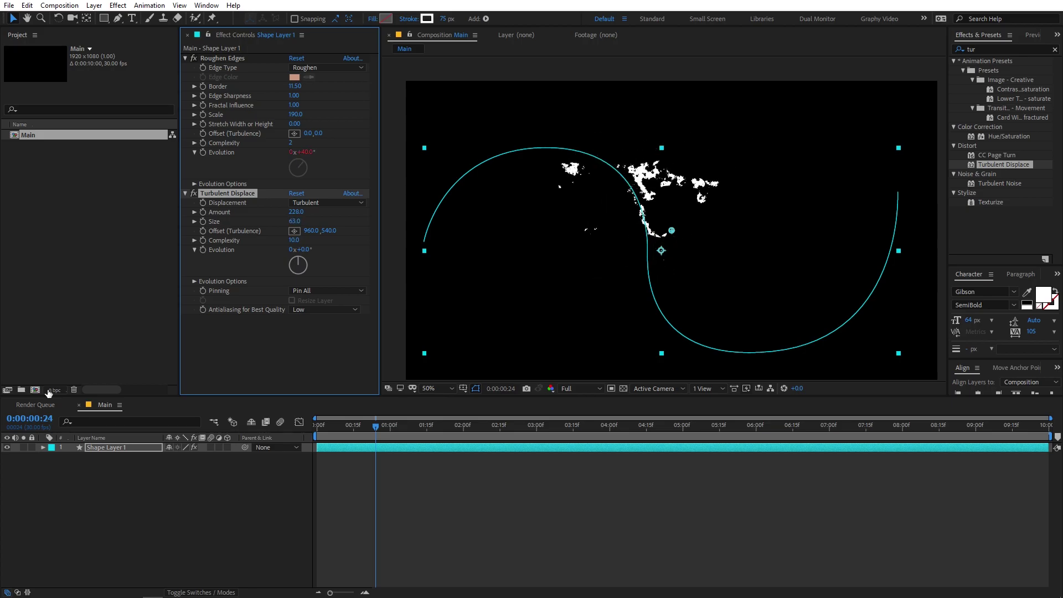
drag(356, 426, 266, 434)
key(space)
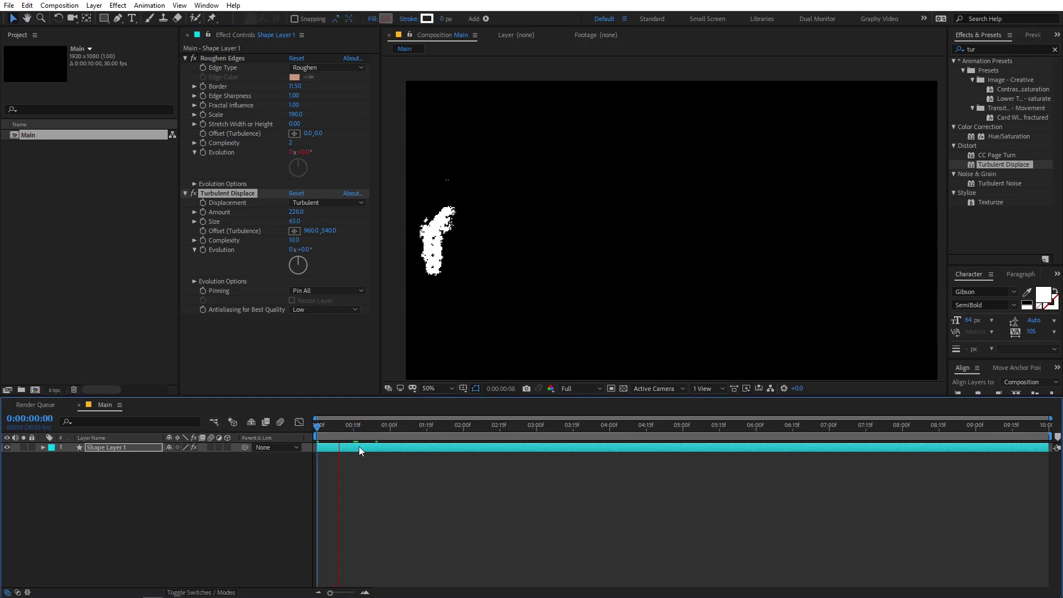
- Undo back to the smooth capsule settings and duplicate Shape Layer 1 as Shape Layer 2
click(463, 443)
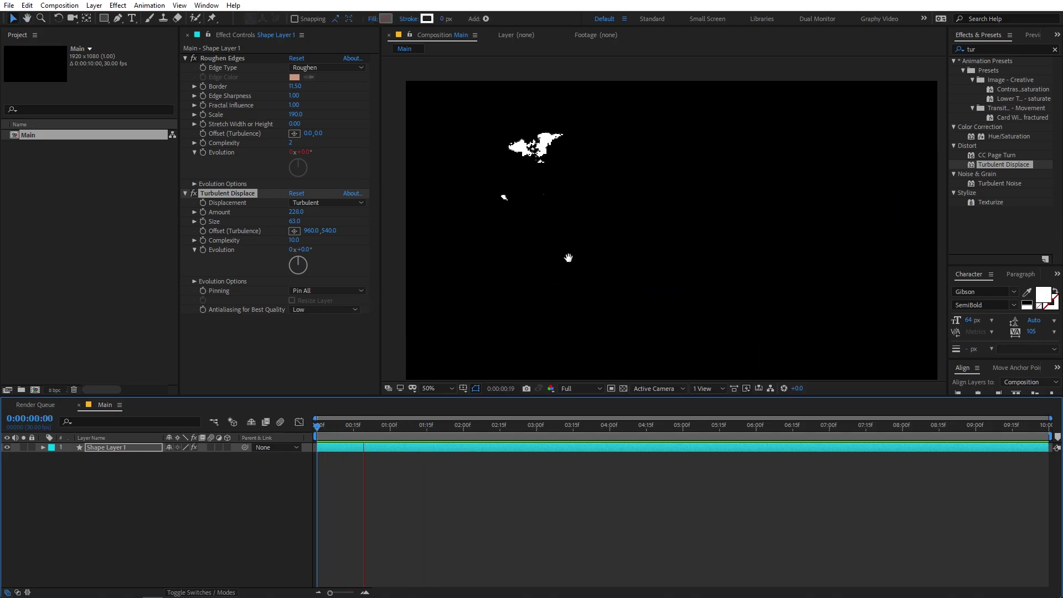
drag(295, 221, 347, 217)
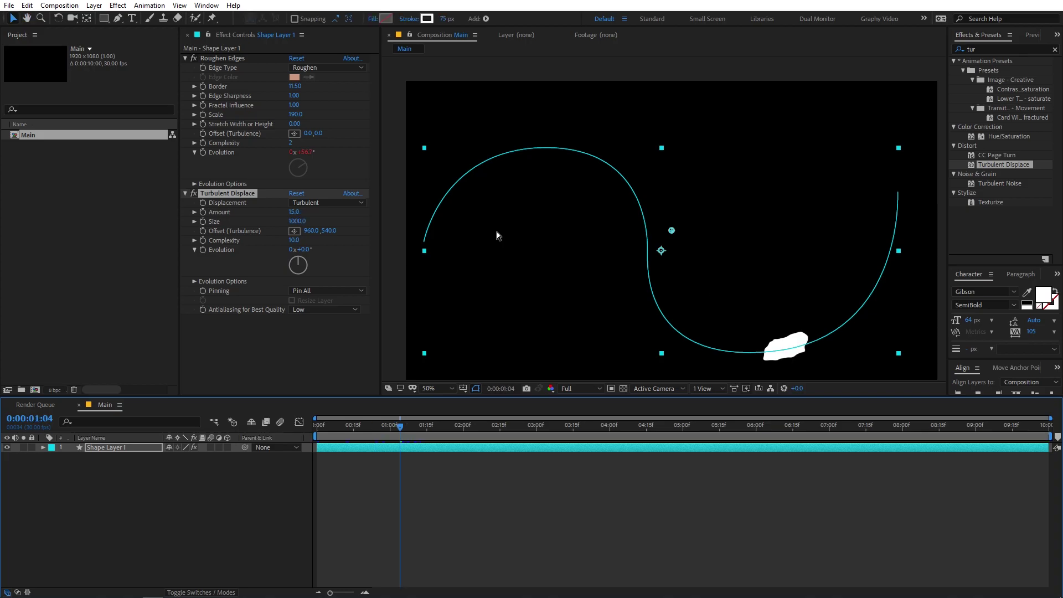
key(ctrl+z)
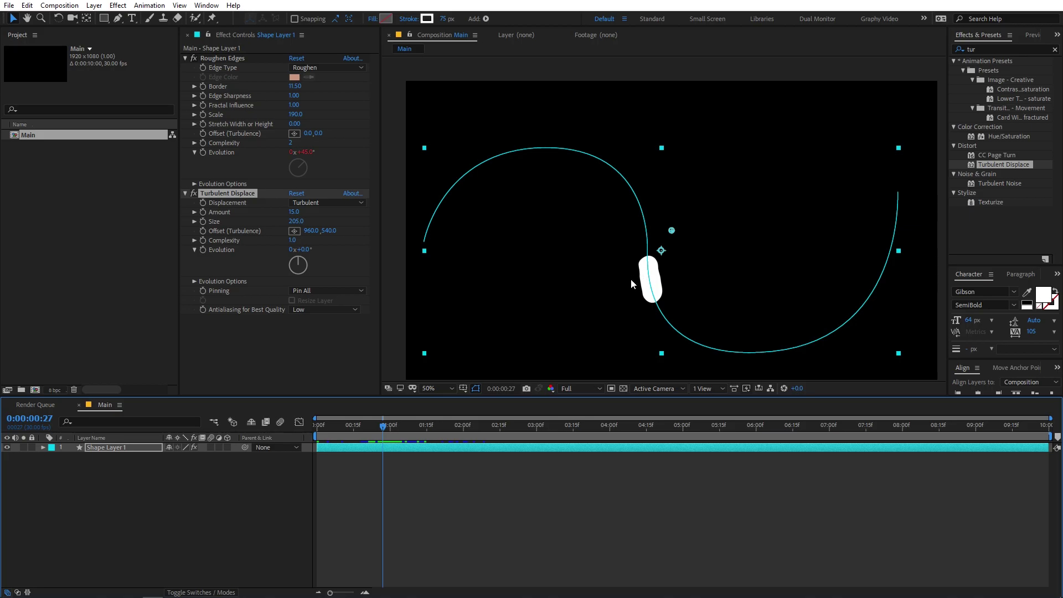
click(118, 448)
key(ctrl+d)
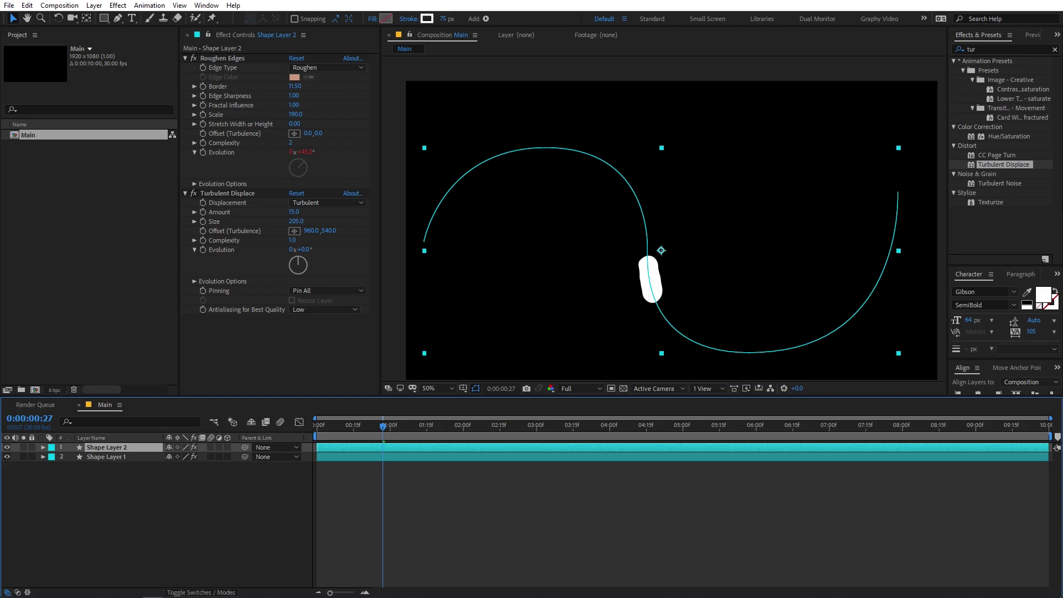
- Apply Simple Choker to Shape Layer 2
click(985, 49)
text(s)
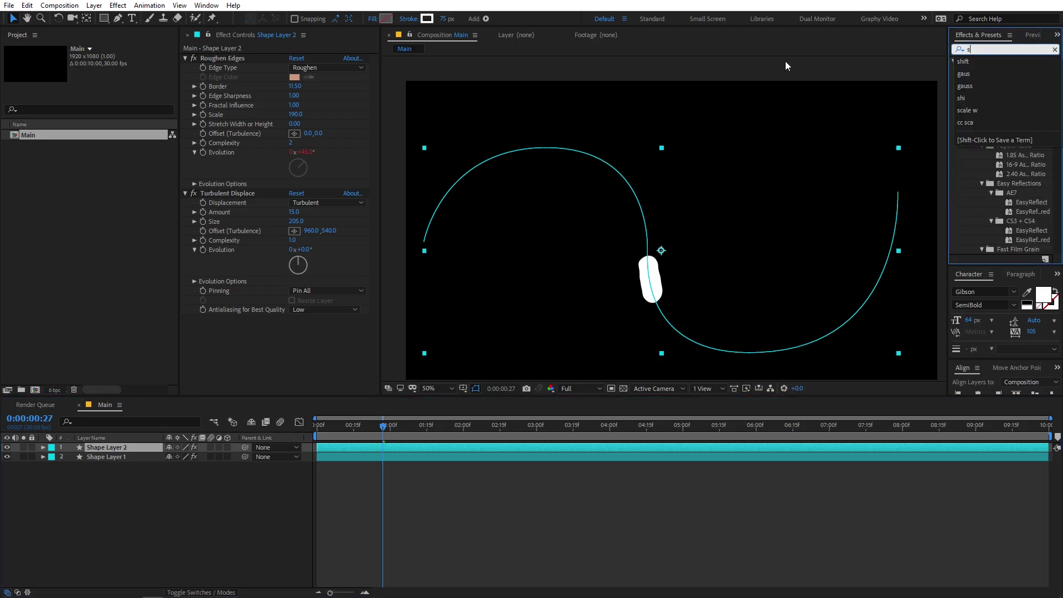
text(imp)
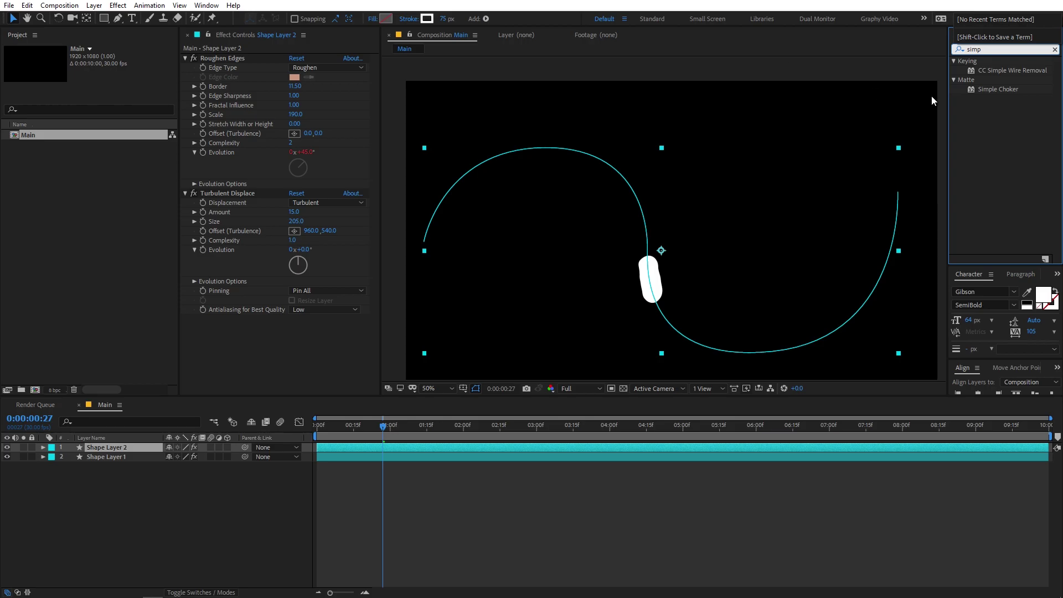
drag(1001, 94, 125, 445)
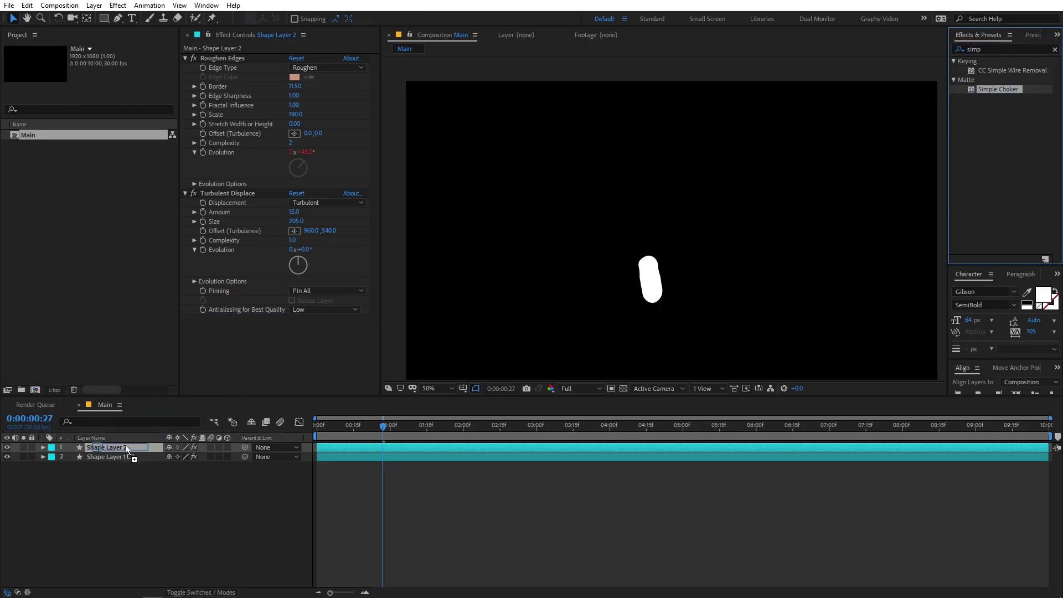
- Apply the Fill effect to Shape Layer 1 and pan the view to raise the capsule
click(122, 459)
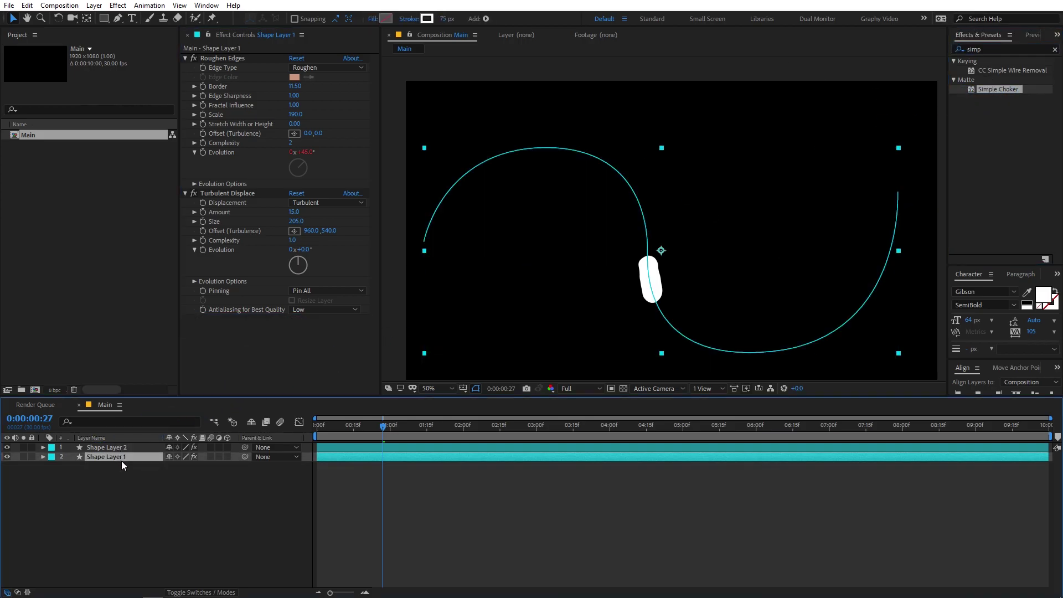
click(1001, 51)
text(fill)
mouse_move(983, 127)
mouse_down()
mouse_move(155, 423)
mouse_move(134, 471)
mouse_move(126, 460)
mouse_up()
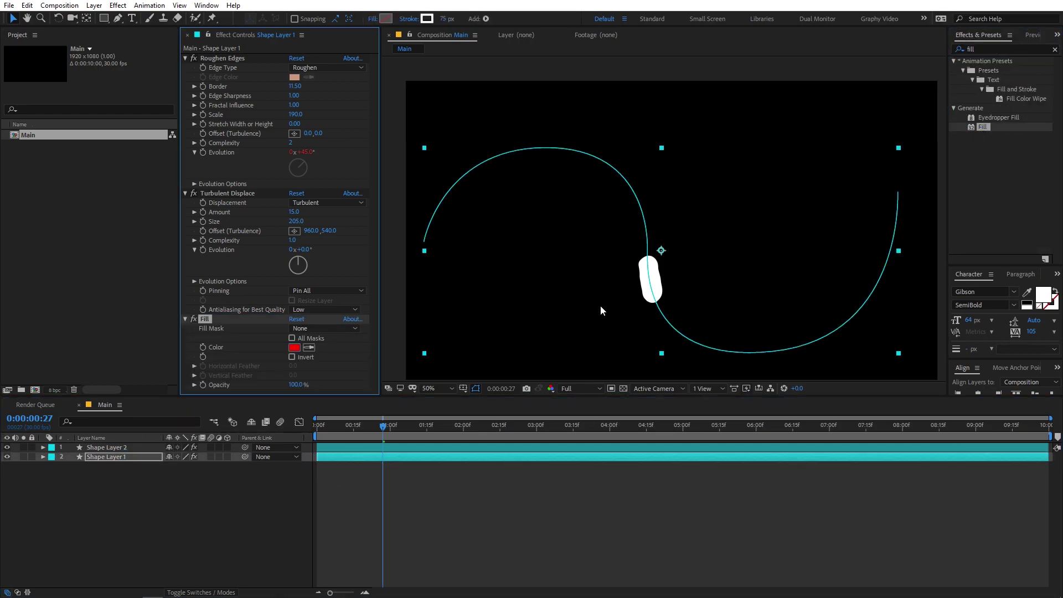
scroll(604, 260, up, 2)
key(space)
drag(733, 310, 735, 215)
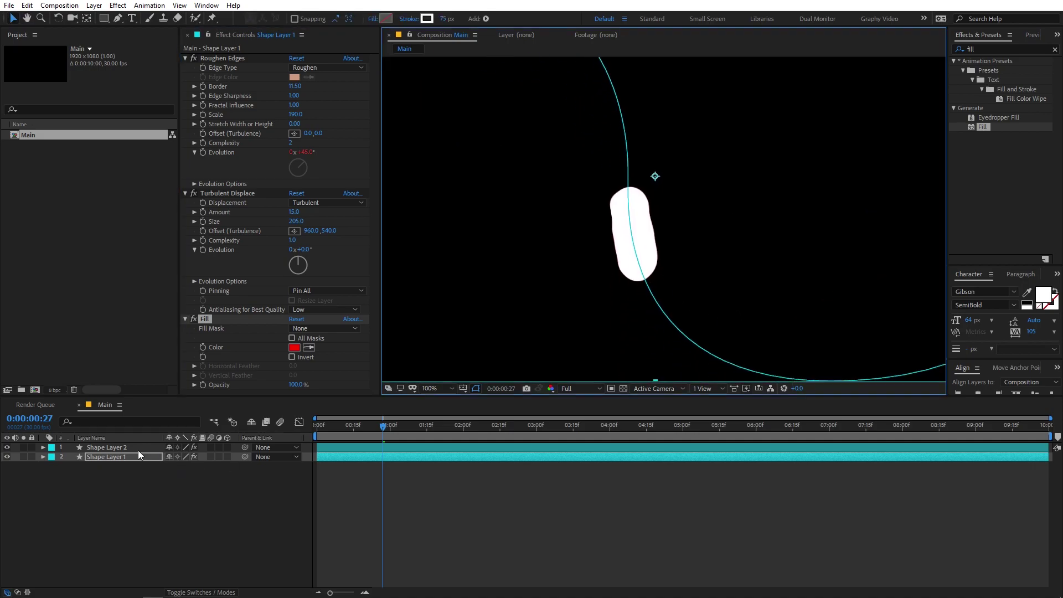
- Set Shape Layer 2's Choke Matte to 7 to reveal a red rim, and nudge it right
click(116, 447)
drag(297, 337, 349, 348)
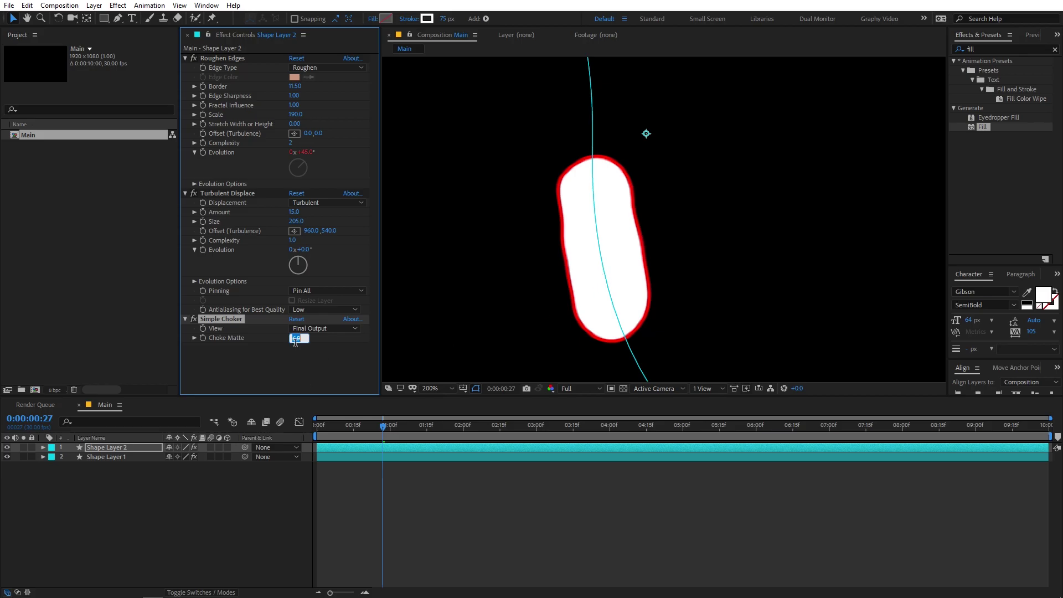
click(125, 449)
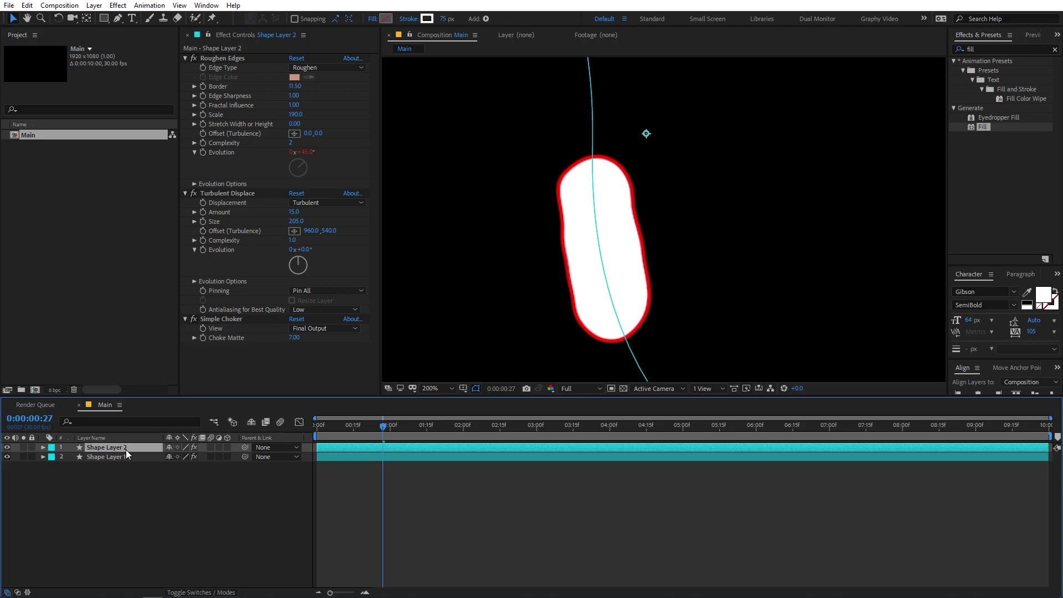
key(Right)
key(Right)
- Nudge Shape Layer 2 slightly up and right over the lower copy
key(Up)
key(Right)
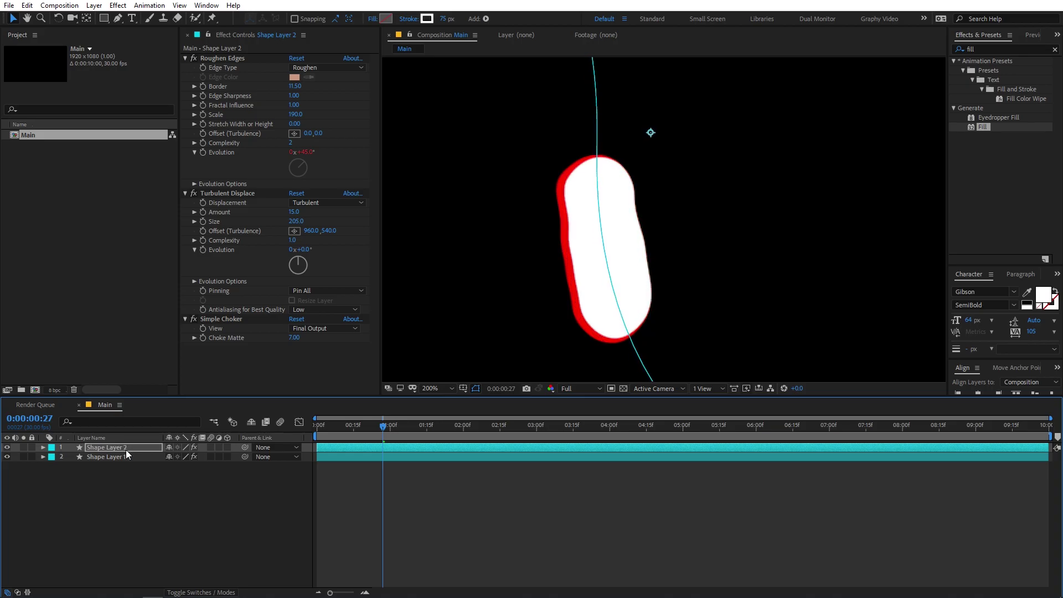
scroll(710, 257, down, 2)
scroll(710, 257, down, 2)
scroll(663, 271, up, 2)
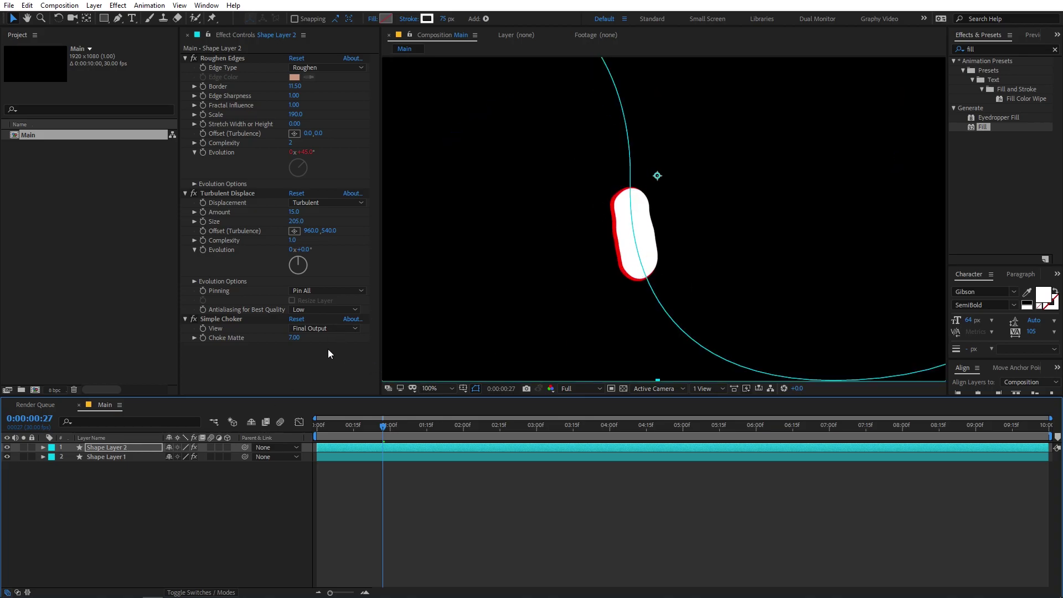
- Change Shape Layer 1's Fill colour from red to grey and preview the shadowed capsule
click(81, 457)
click(293, 347)
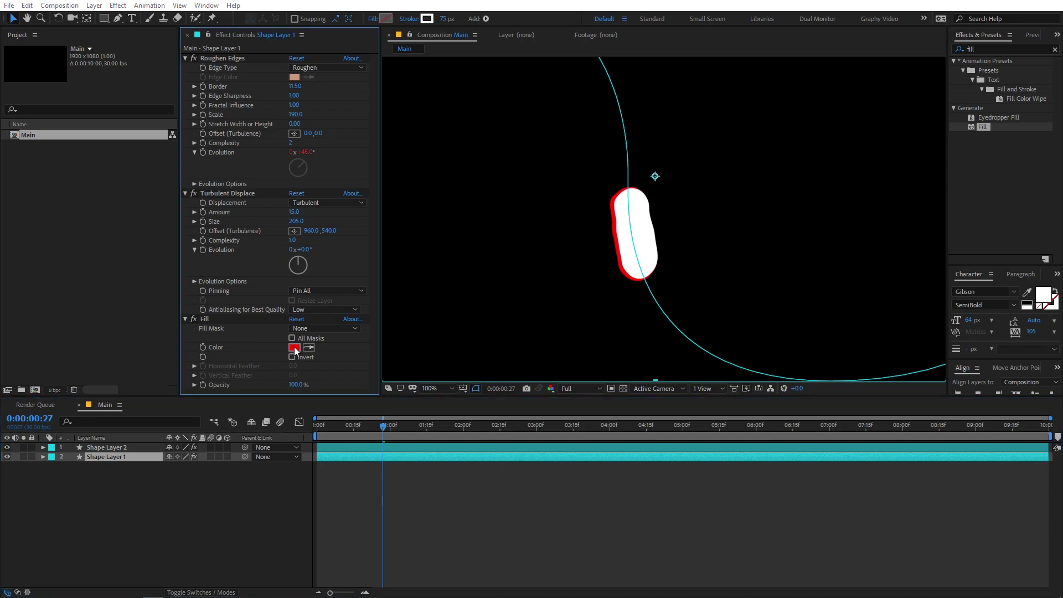
drag(166, 382, 76, 363)
click(372, 307)
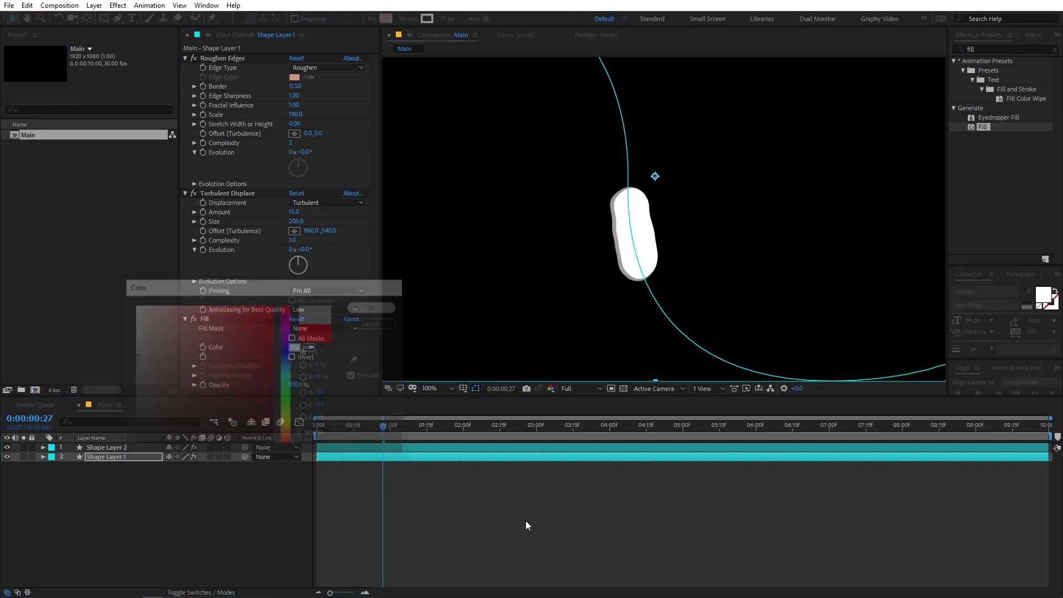
click(617, 495)
scroll(664, 332, down, 1)
scroll(633, 233, up, 2)
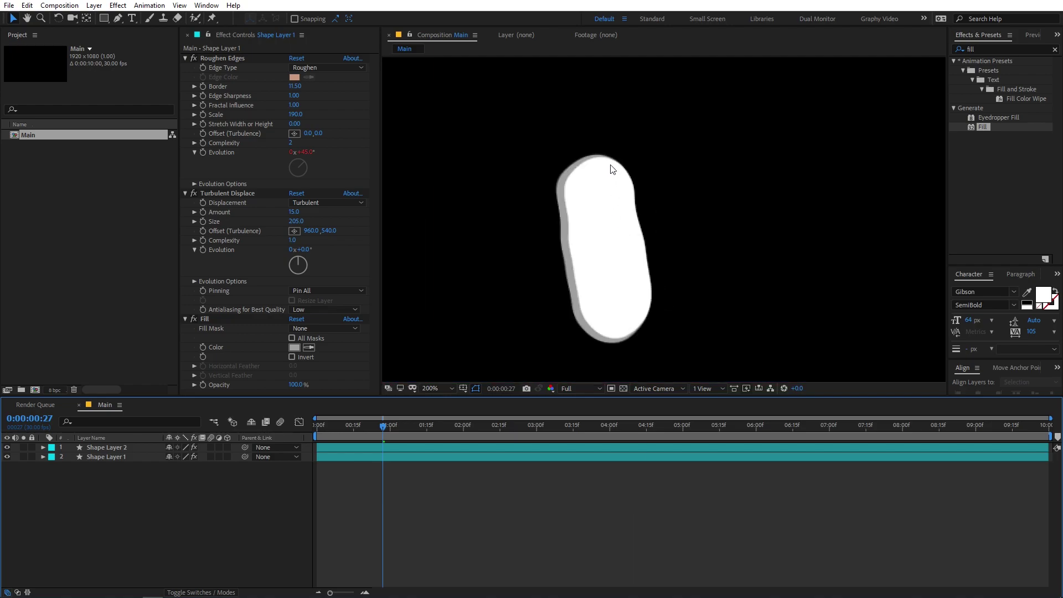
scroll(620, 304, down, 2)
key(space)
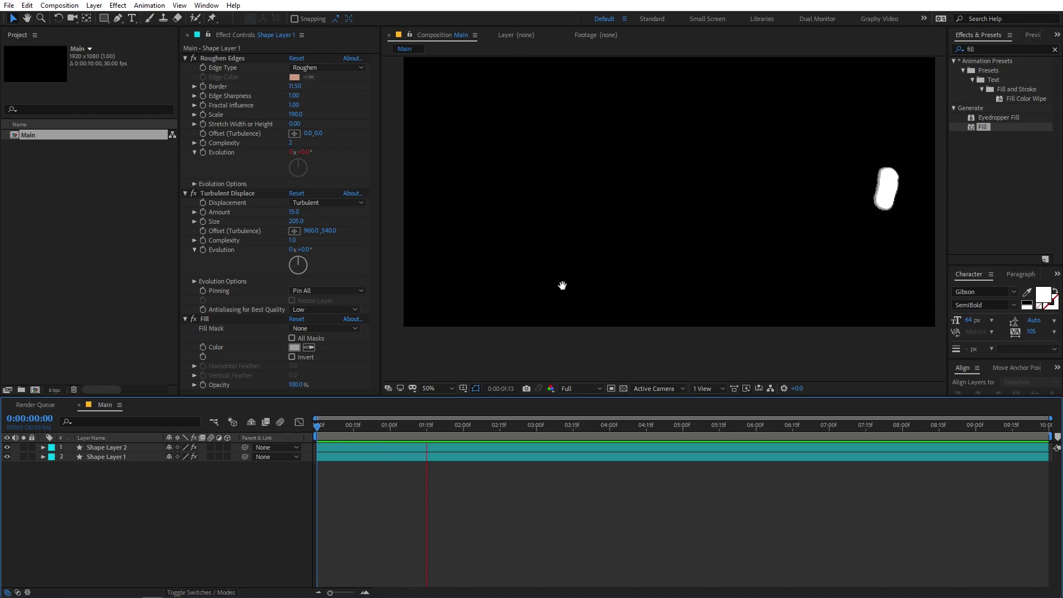
- Set the preview resolution to Full
click(1031, 35)
click(1051, 170)
click(1033, 195)
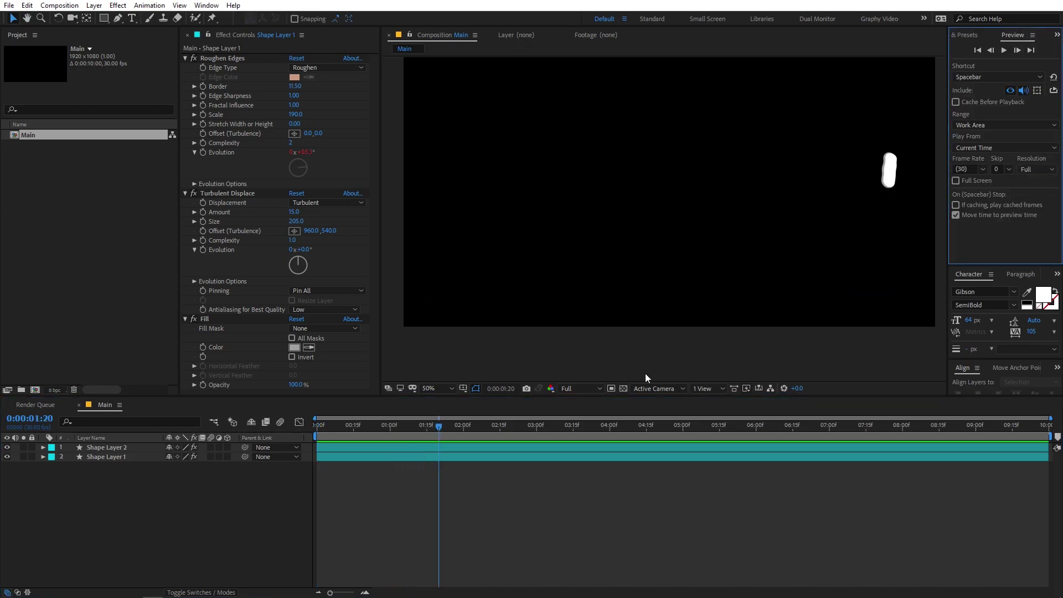
- Play the animation from the start, then pan the view and park at 0:00:00:29
drag(446, 427, 318, 453)
key(space)
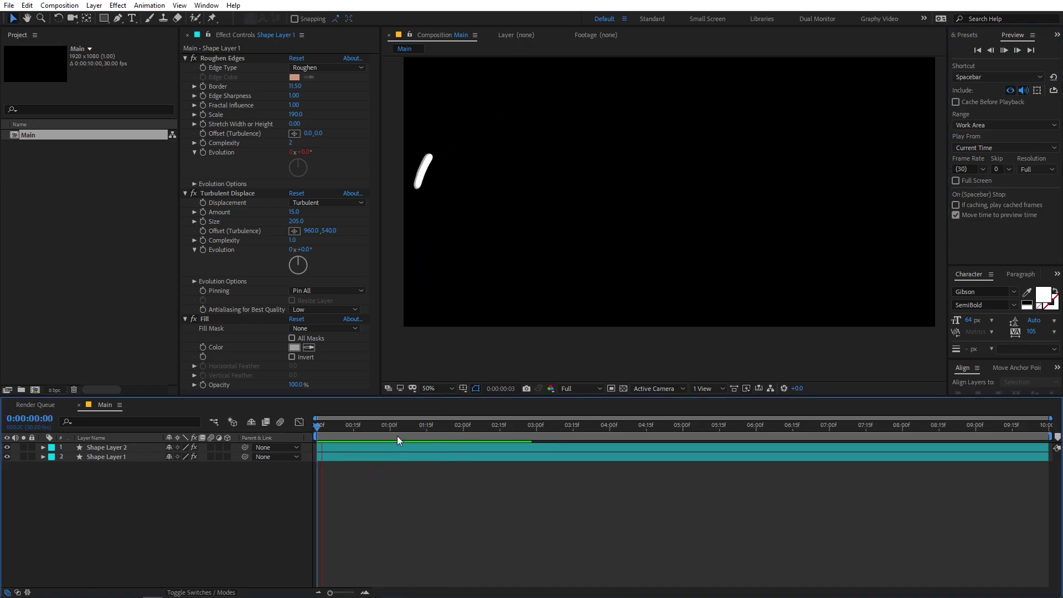
key(space)
drag(464, 426, 397, 429)
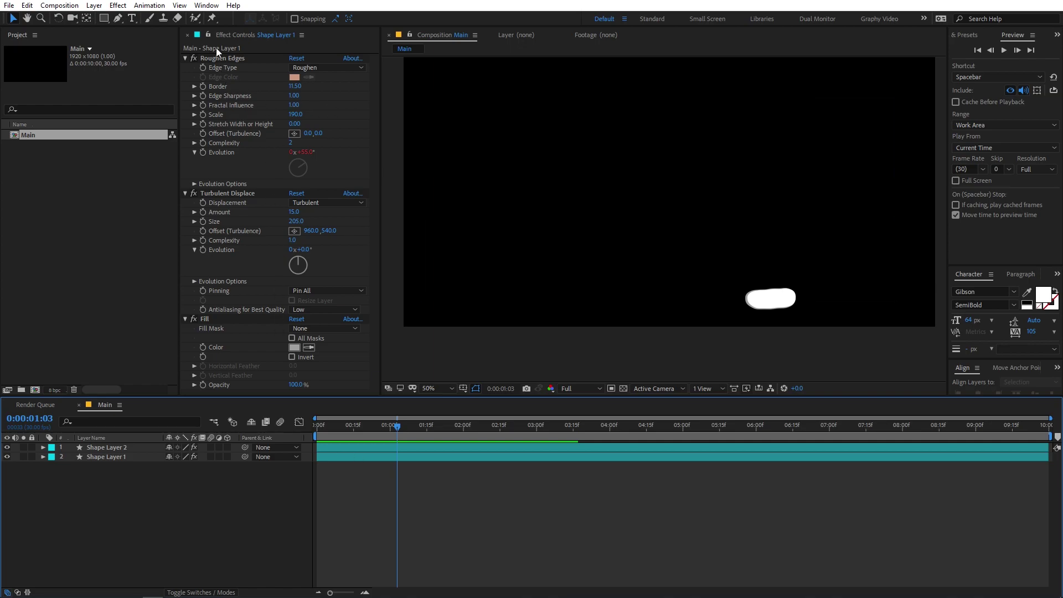
key(h)
drag(619, 136, 621, 172)
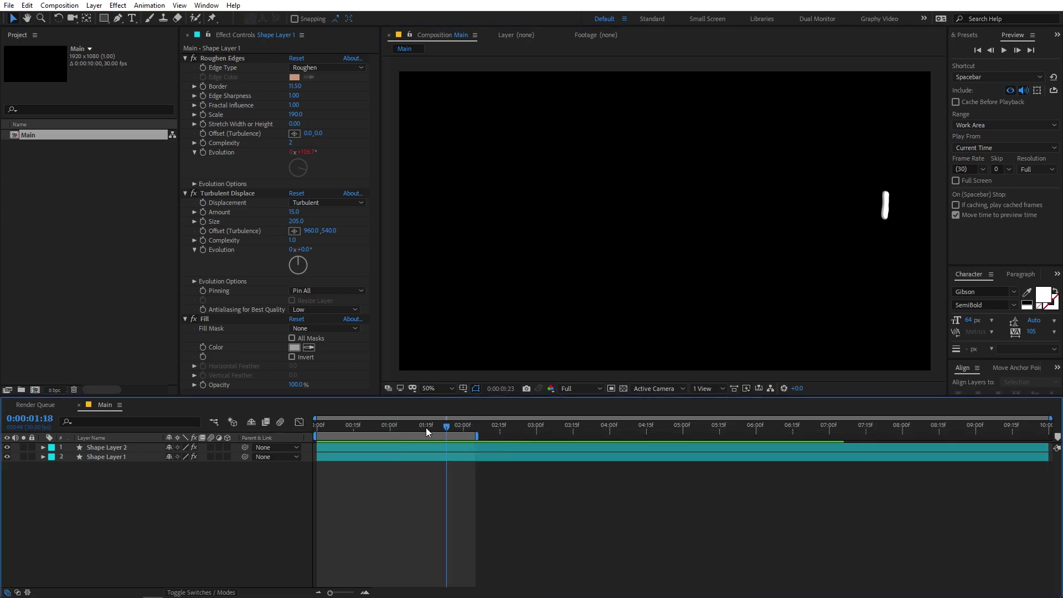
click(387, 426)
- Hide the grey shadow layer, Shape Layer 1, and select the white capsule layer
click(94, 449)
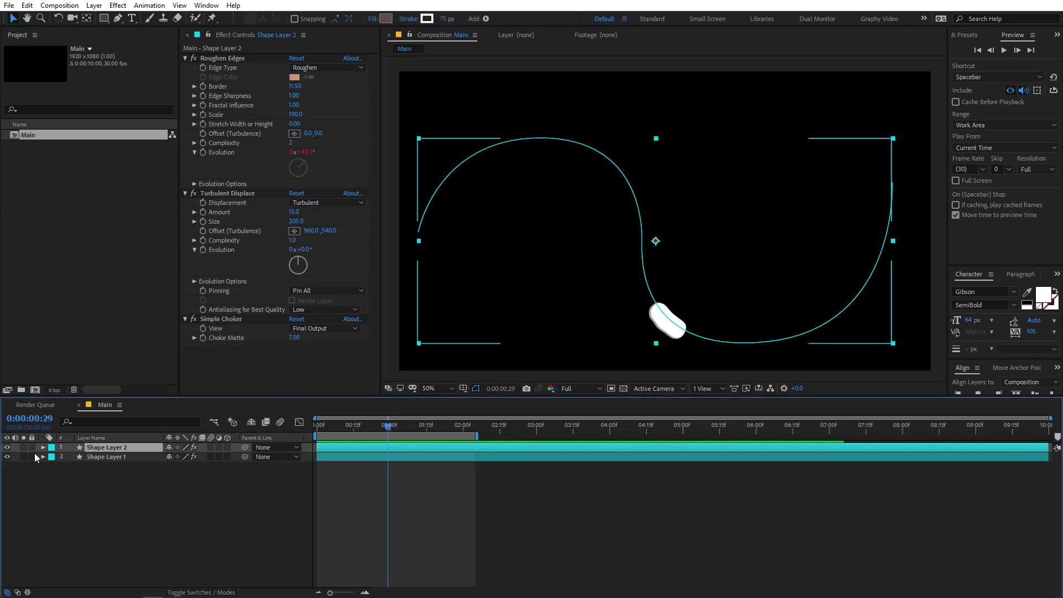
click(34, 456)
click(7, 457)
click(124, 446)
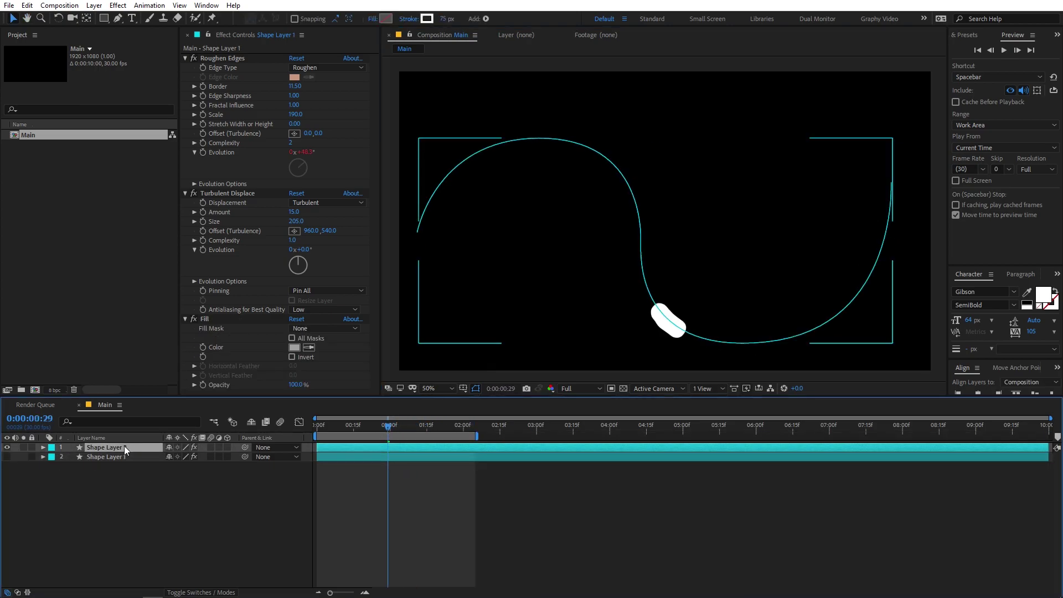
- Reshape the capsule's path into a deeper wavy curve with the Pen tool and preview it from the start
click(120, 18)
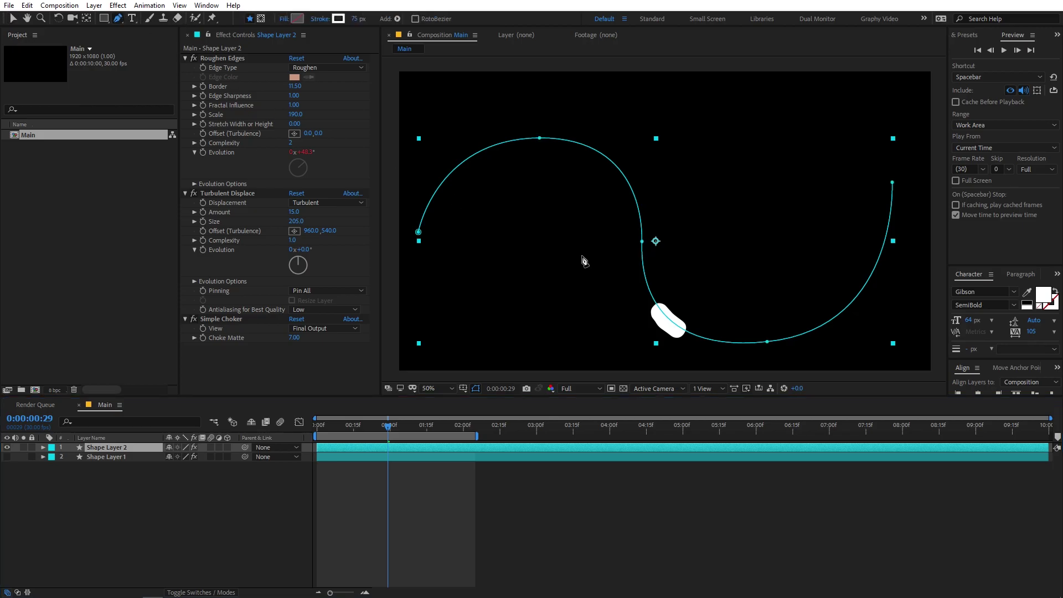
click(641, 241)
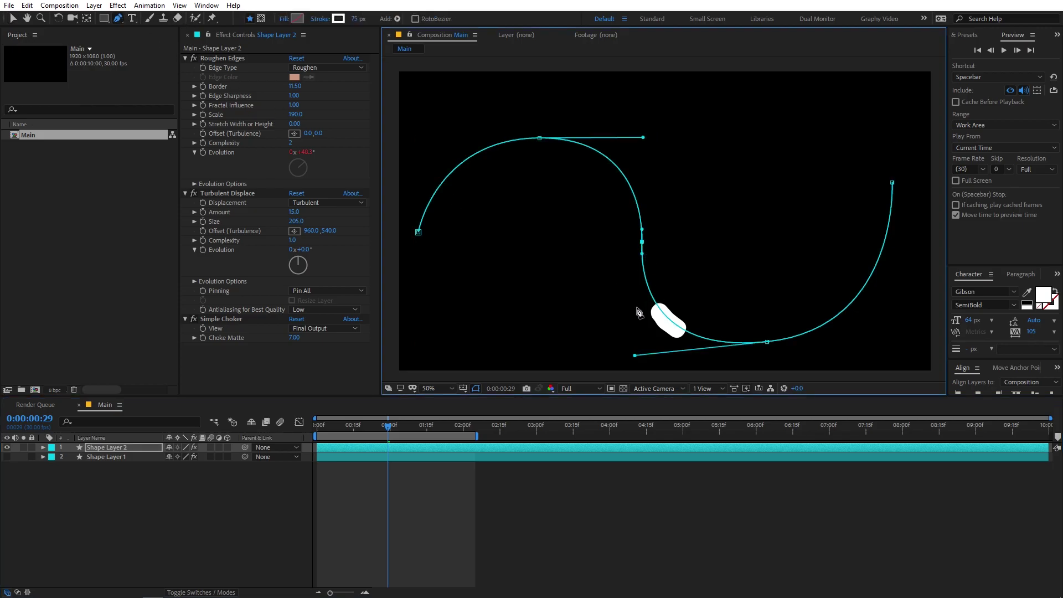
drag(647, 335, 712, 144)
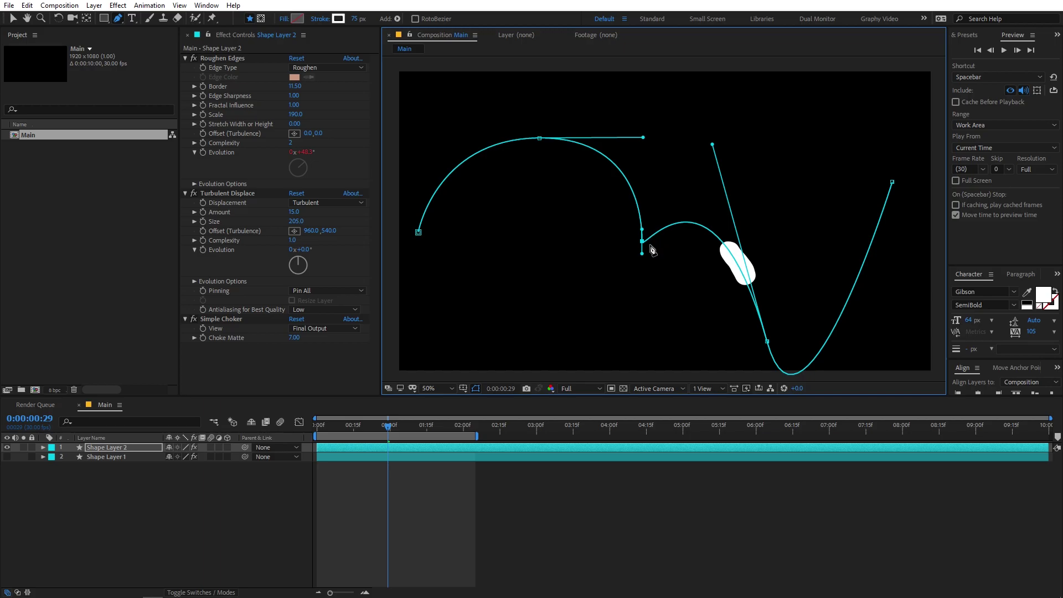
drag(675, 224, 630, 112)
drag(767, 342, 801, 208)
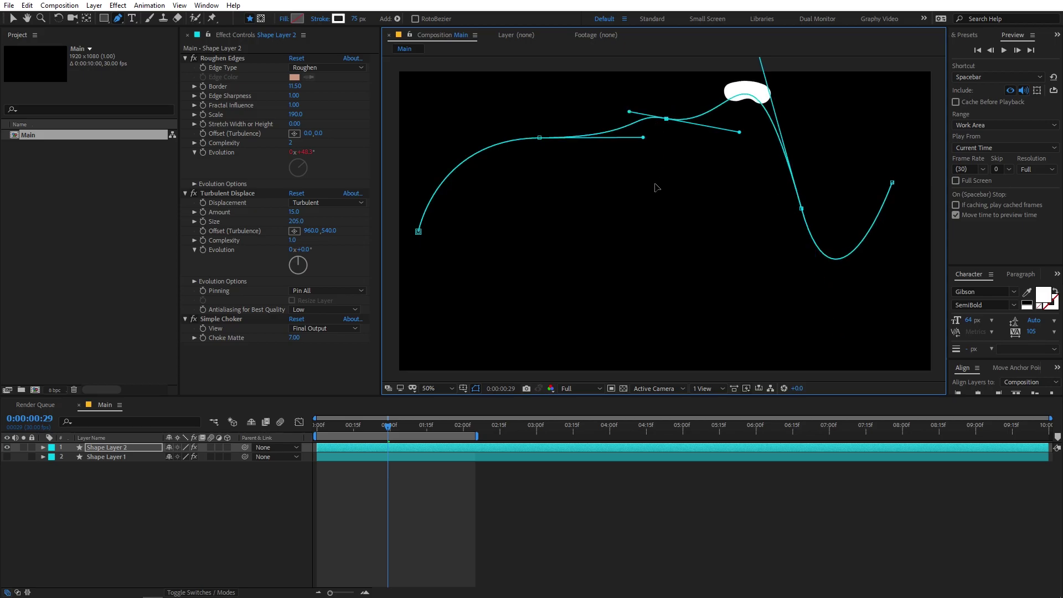
drag(661, 170, 626, 224)
drag(540, 138, 514, 234)
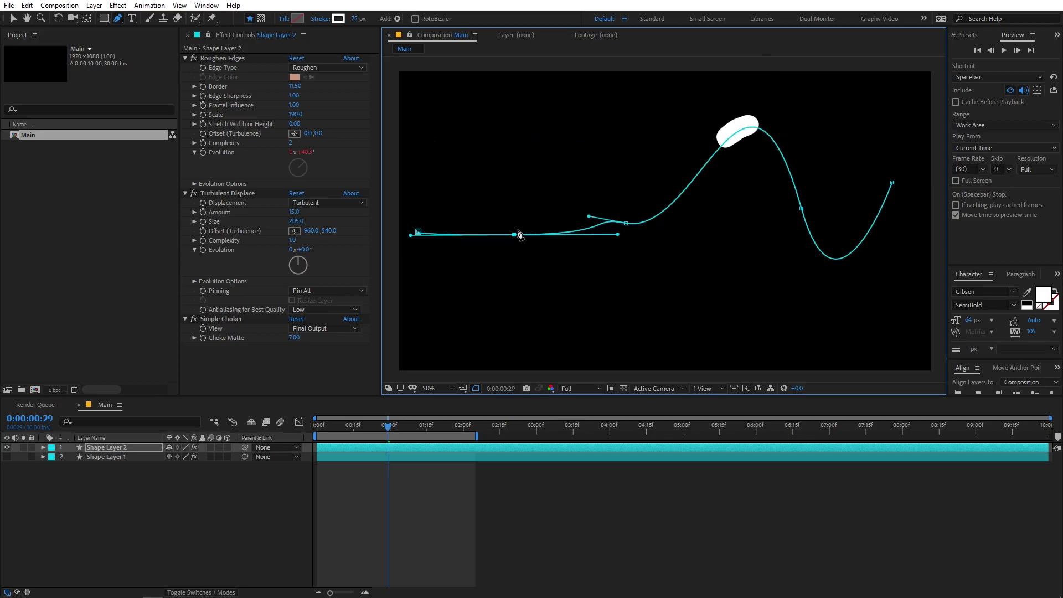
drag(518, 271, 523, 332)
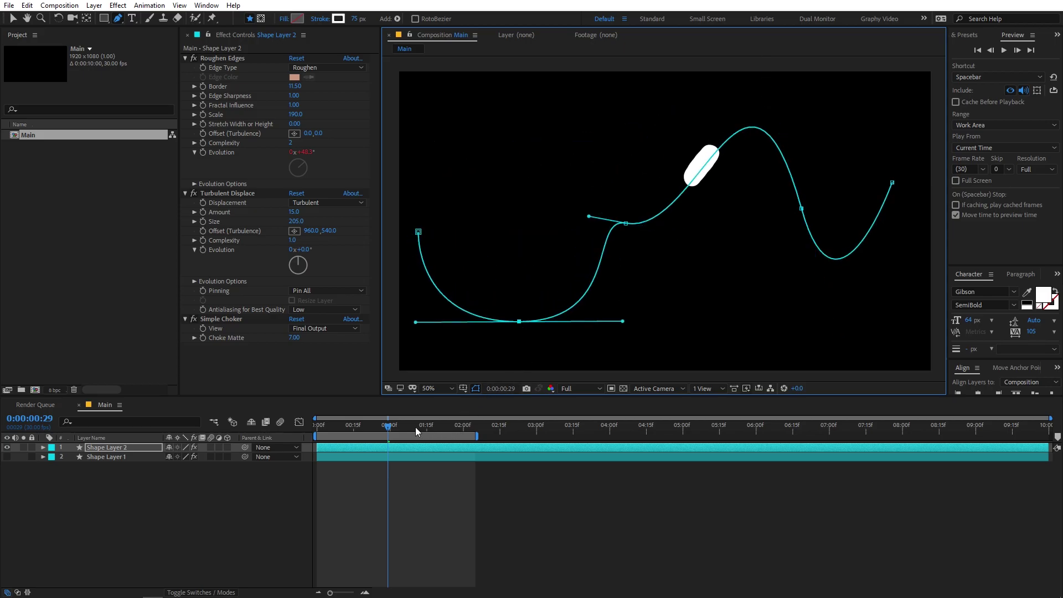
key(Home)
key(space)
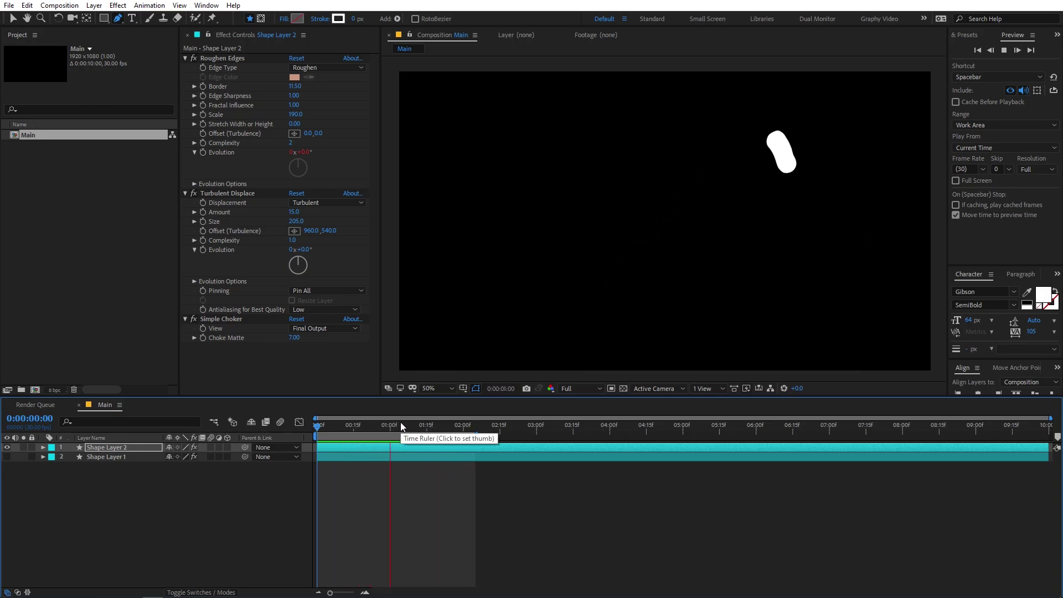
click(431, 426)
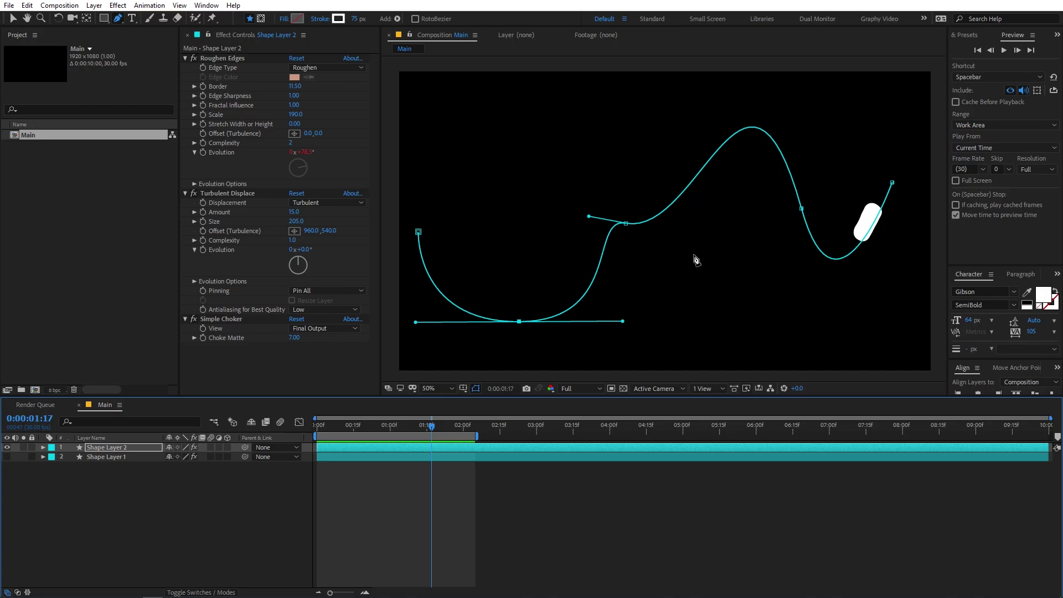
key(space)
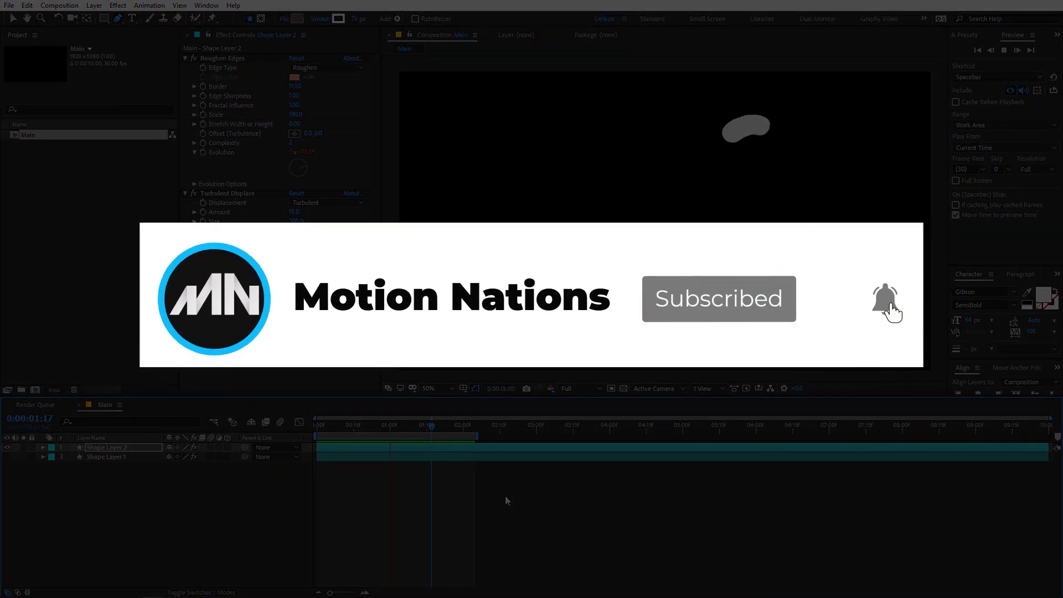